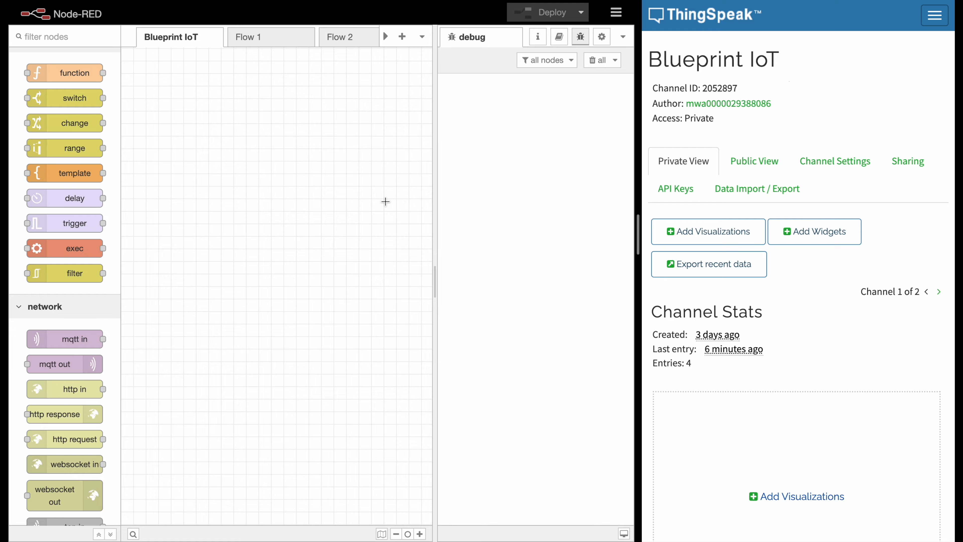
# - Search the installable palette modules for thingspeak
pyautogui.click(615, 12)
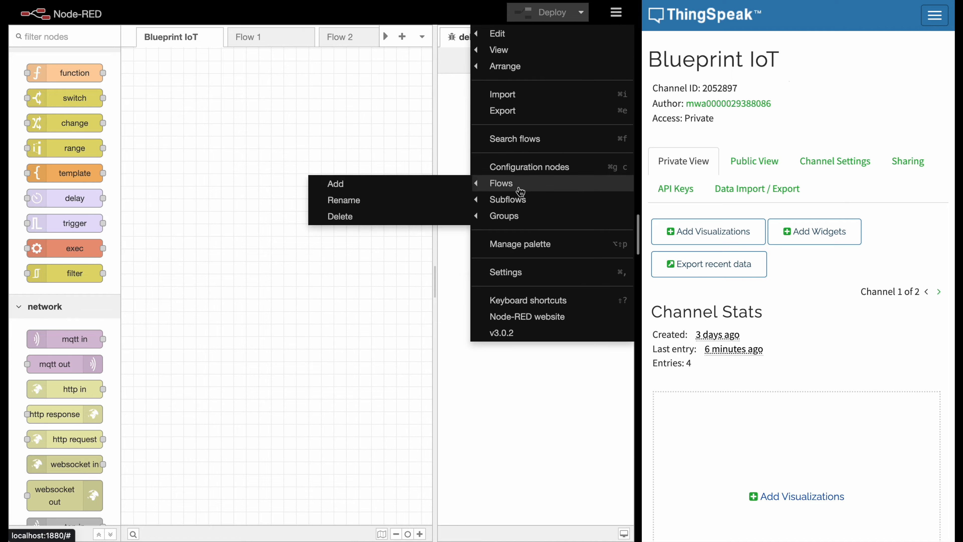
pyautogui.click(508, 244)
pyautogui.click(282, 89)
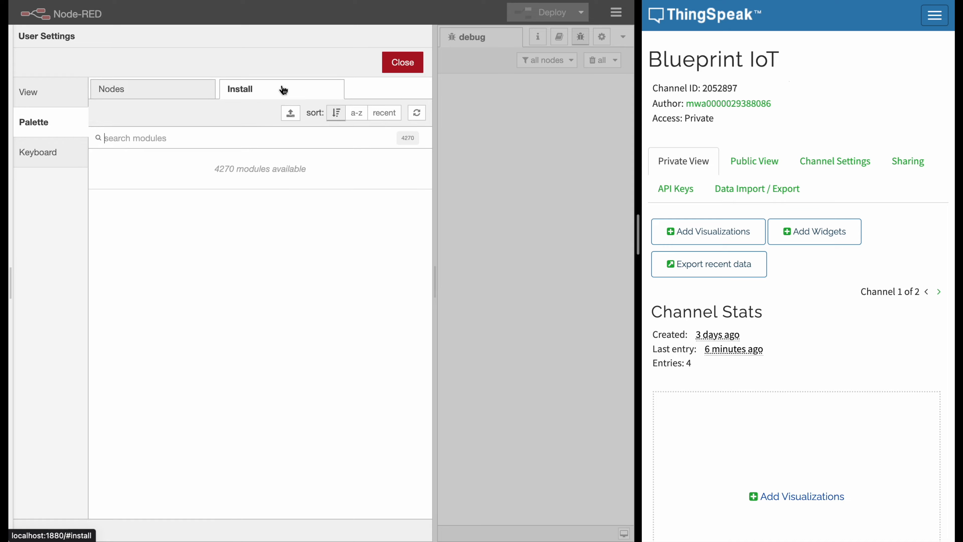
pyautogui.write('th')
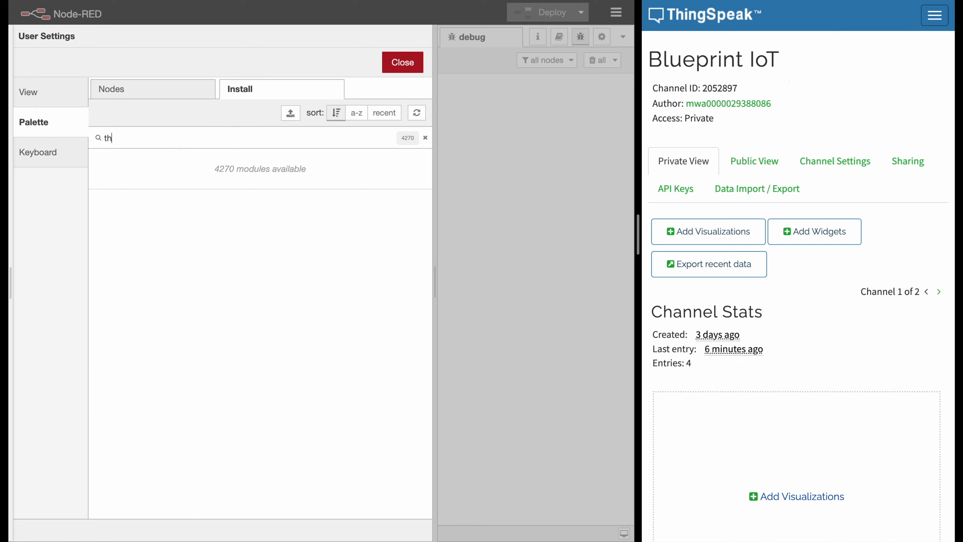
pyautogui.write('ingspeak')
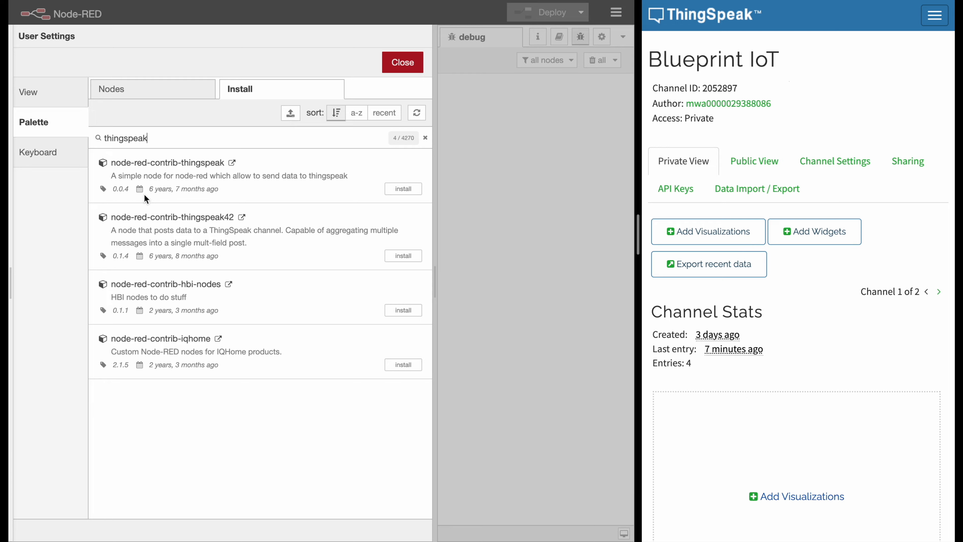
# - Read the library pages of the node-red-contrib-thingspeak and node-red-contrib-thingspeak42 modules, then return to the palette search results
pyautogui.click(232, 163)
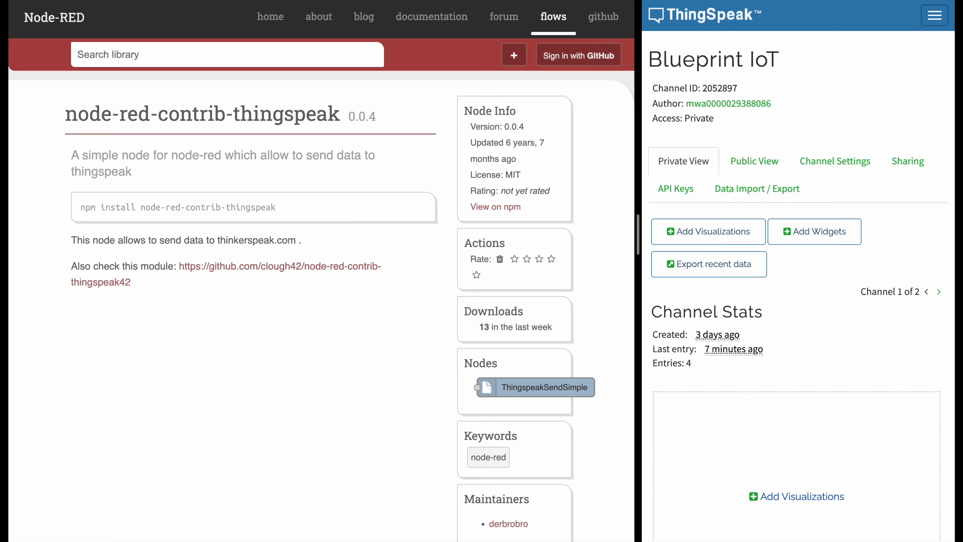
pyautogui.press('super+w')
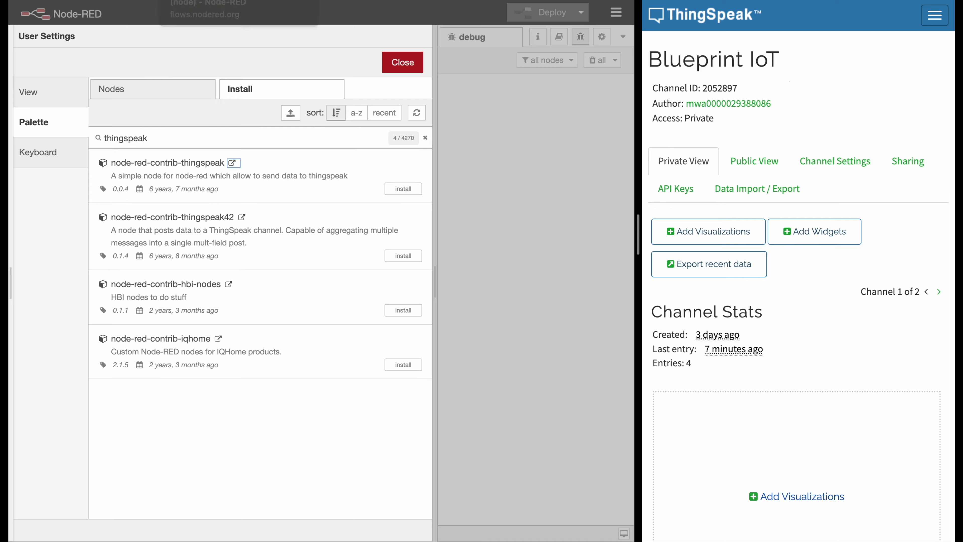
pyautogui.click(241, 218)
pyautogui.scroll(-1, 375, 293)
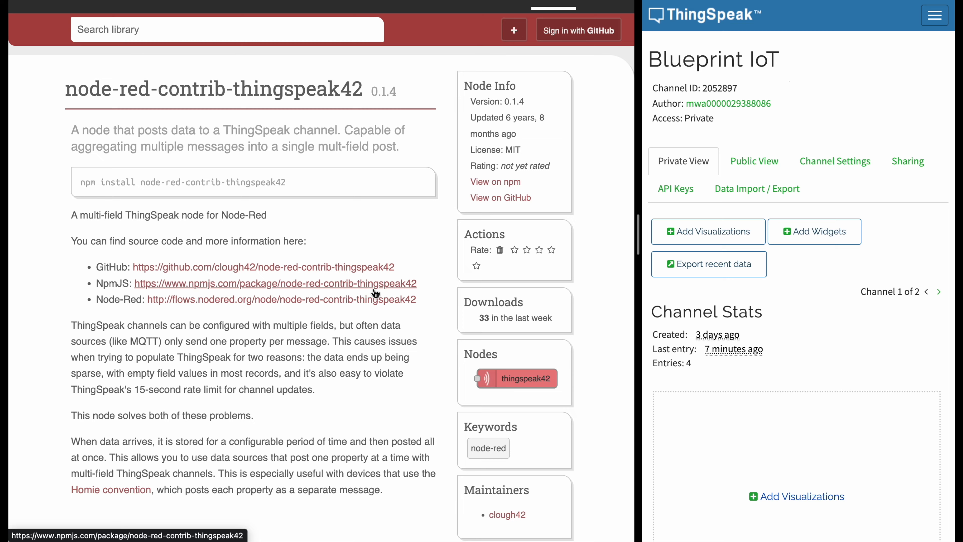
pyautogui.scroll(-2, 375, 293)
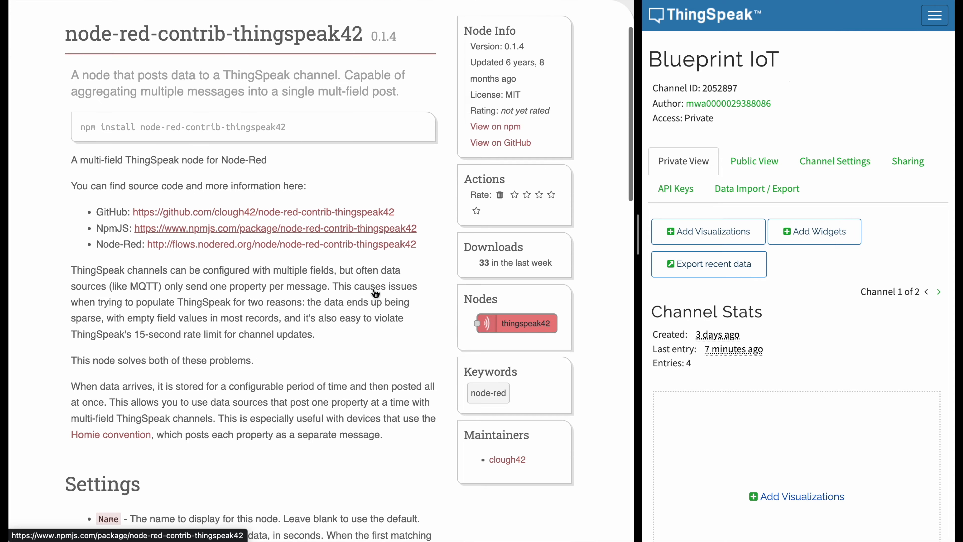
pyautogui.scroll(2, 372, 289)
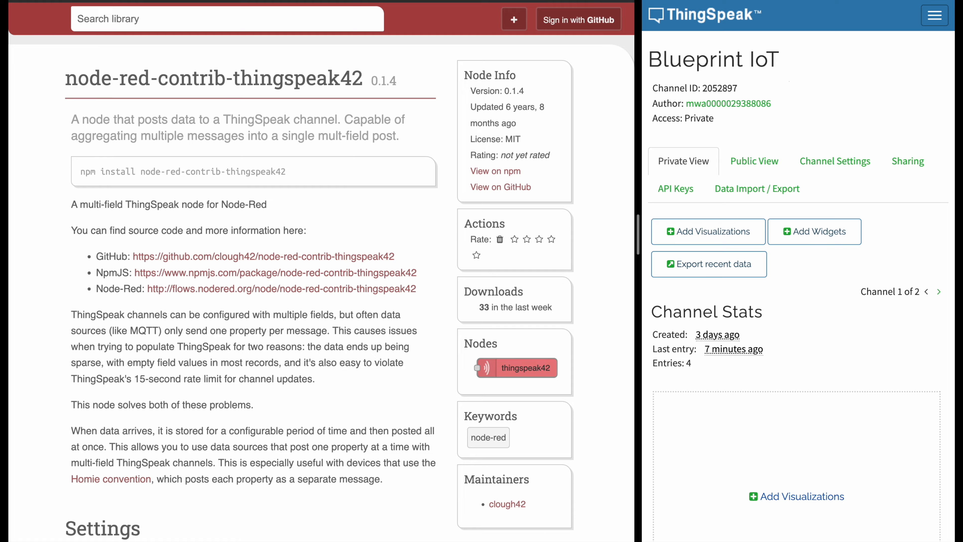
pyautogui.click(110, 1)
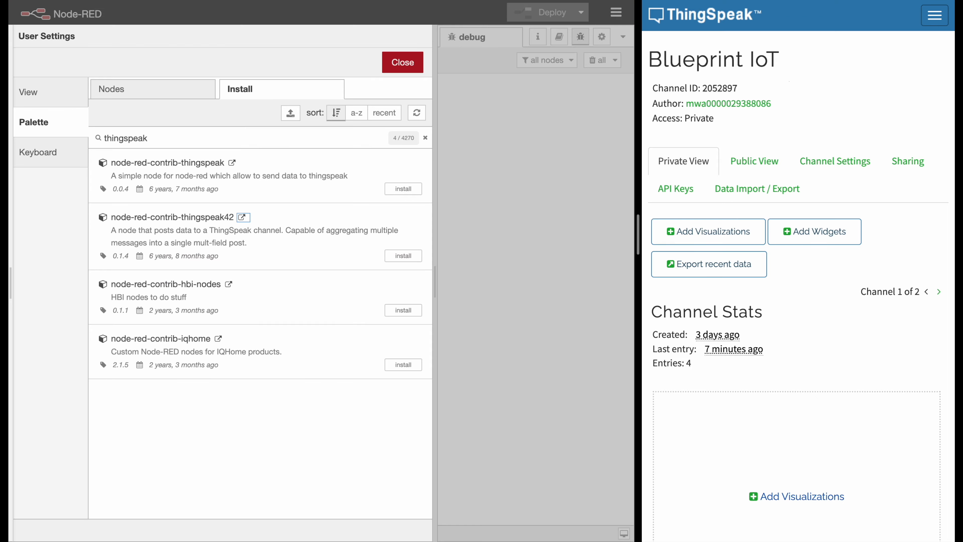
# - Install the node-red-contrib-thingspeak42 module and close the user settings
pyautogui.click(406, 256)
pyautogui.click(440, 89)
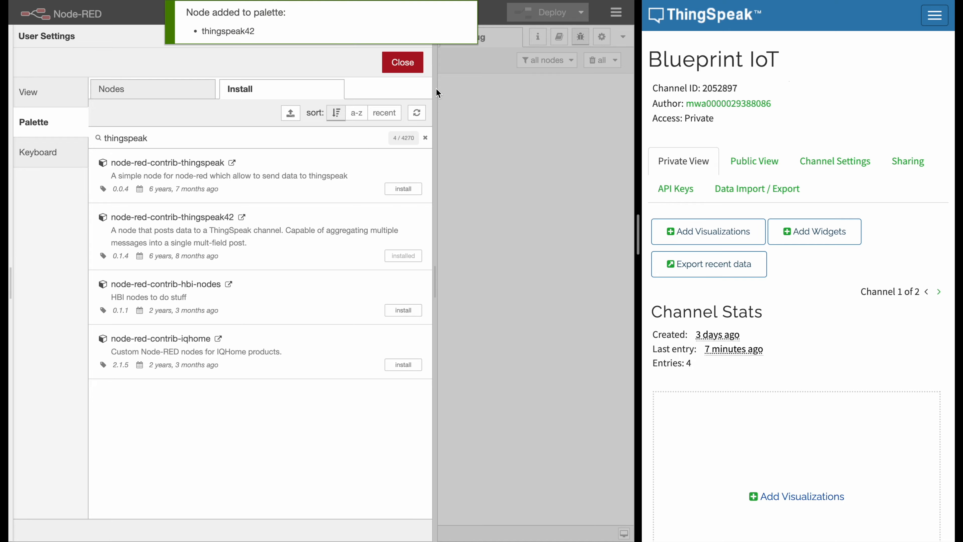
pyautogui.click(403, 63)
# - Add a thingspeak42 node to the empty middle area of the Blueprint IoT flow
pyautogui.scroll(1, 65, 166)
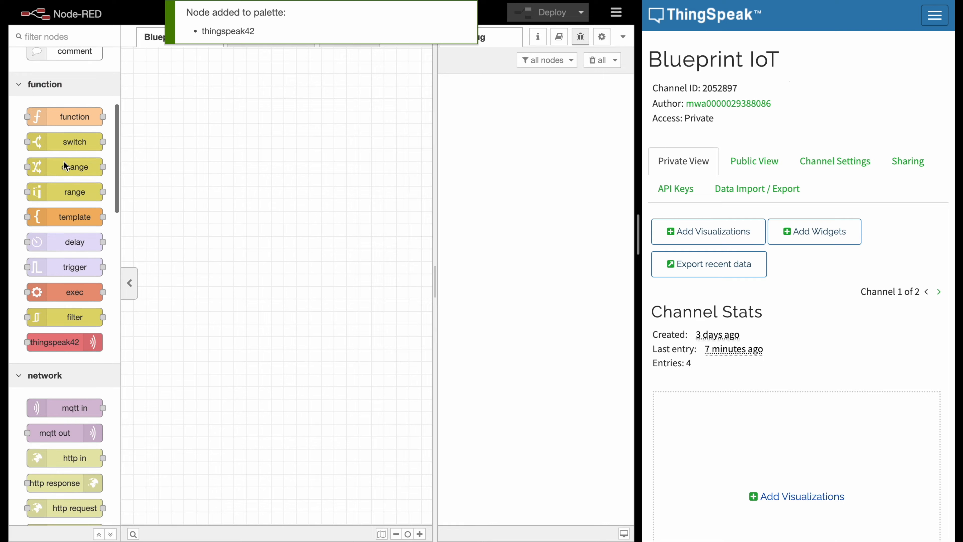
pyautogui.scroll(2, 41, 268)
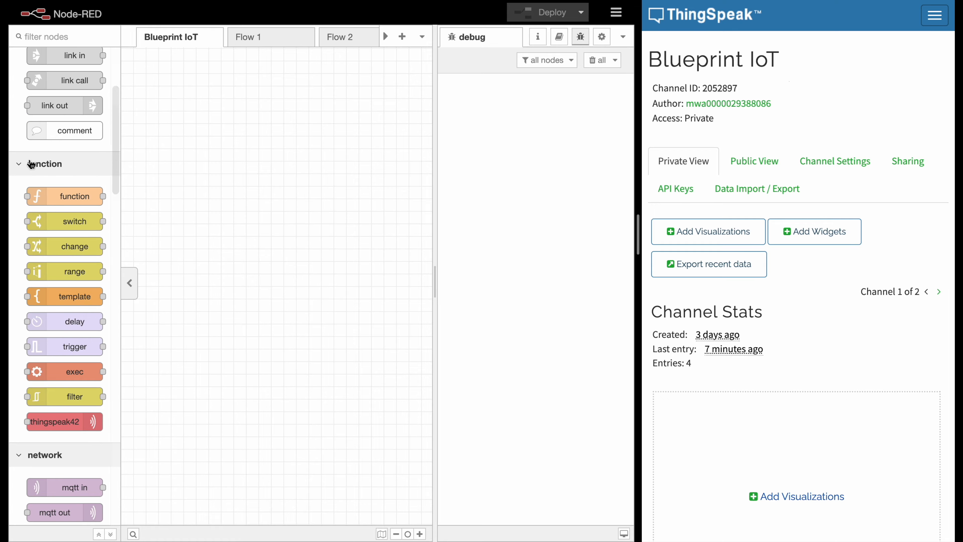
pyautogui.moveTo(61, 422); pyautogui.dragTo(350, 239)
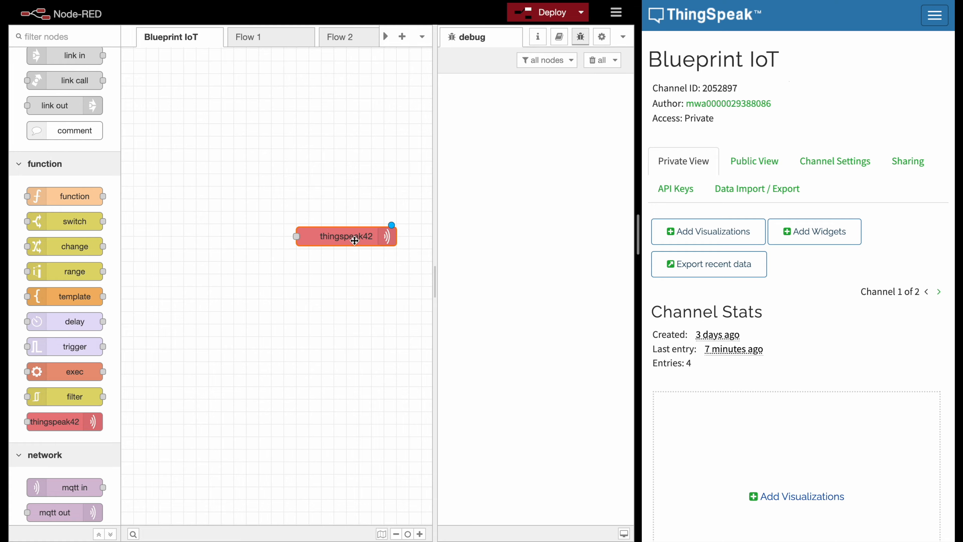
# - Open the thingspeak42 node's properties and bring up the Blueprint IoT channel's API keys in ThingSpeak
pyautogui.doubleClick(334, 237)
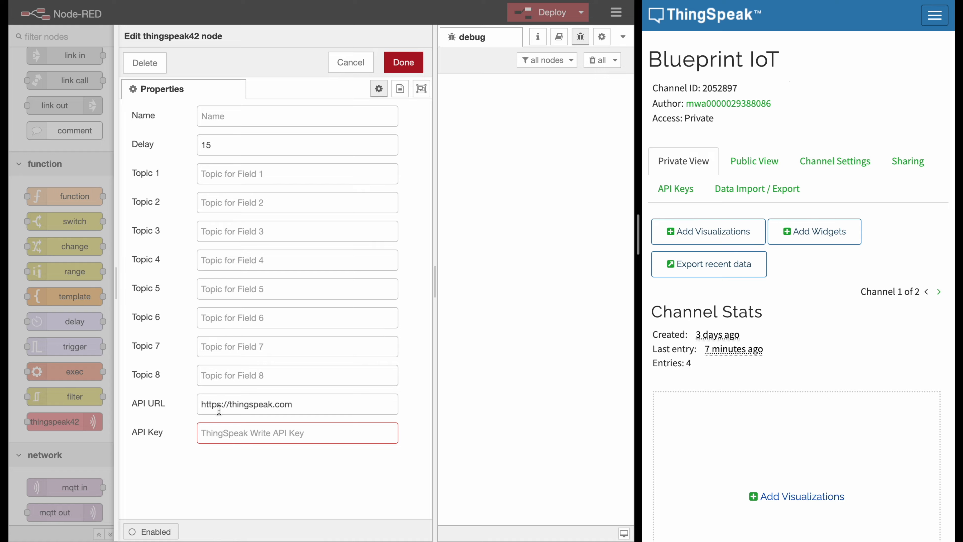
pyautogui.click(234, 434)
pyautogui.click(204, 433)
pyautogui.moveTo(638, 228); pyautogui.dragTo(433, 231)
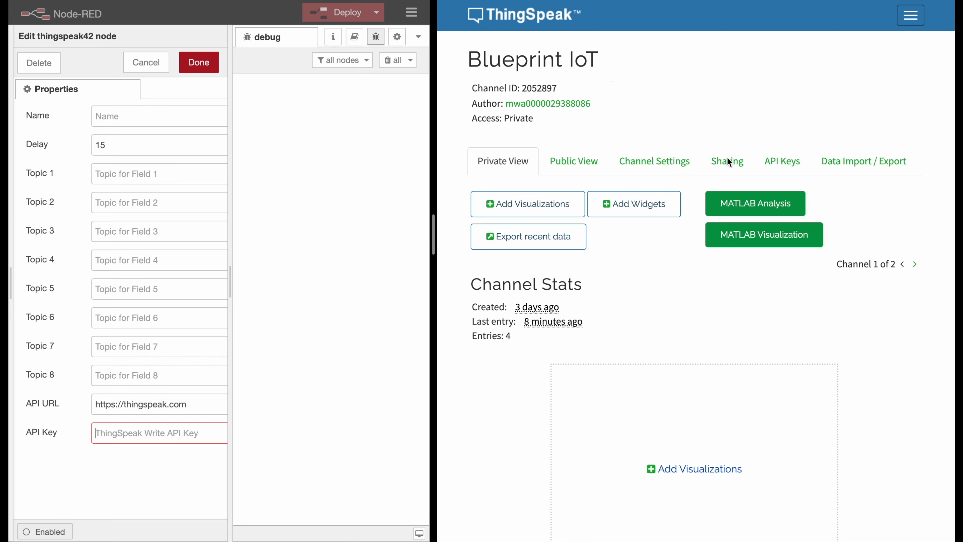
pyautogui.click(775, 159)
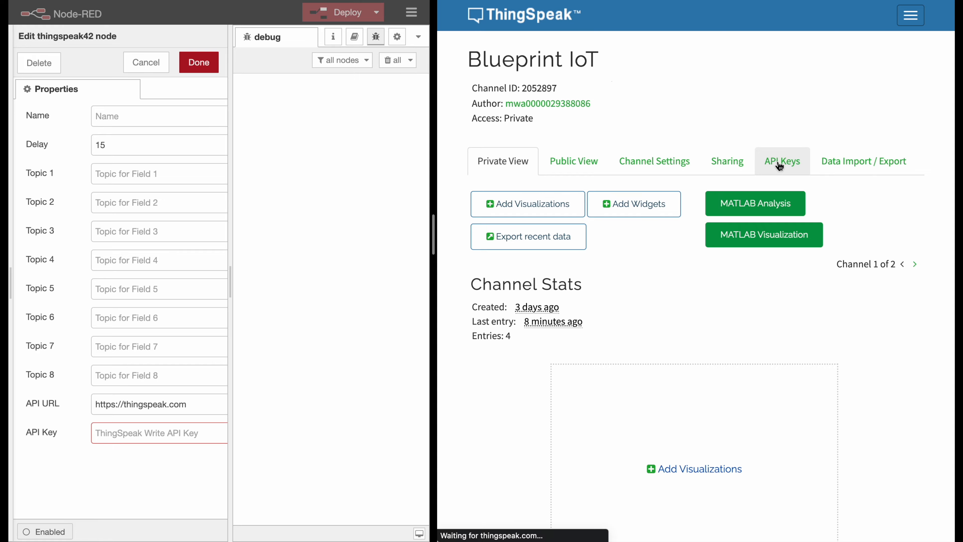
pyautogui.scroll(-1, 647, 189)
pyautogui.scroll(-1, 647, 189)
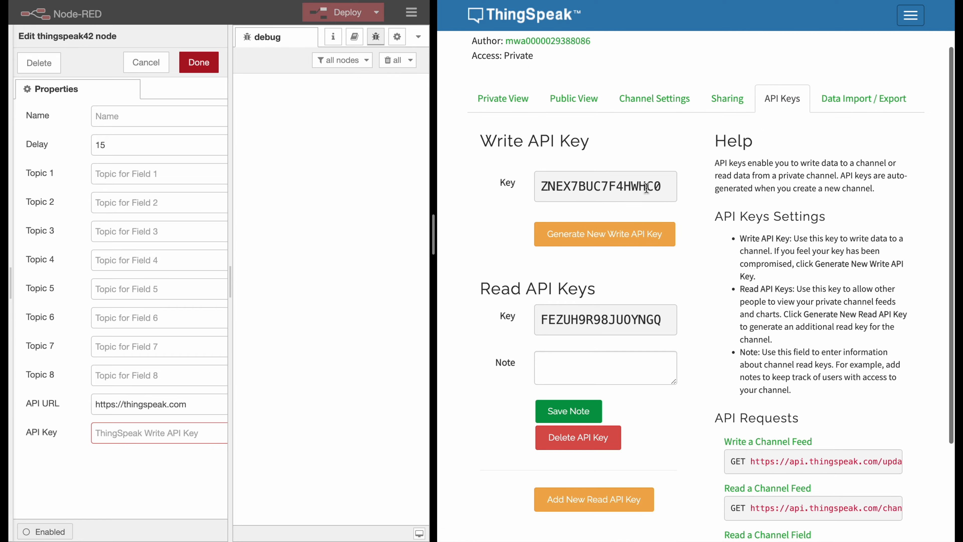
# - Copy the channel's write API key into the thingspeak42 node's API Key field and save the node
pyautogui.doubleClick(591, 186)
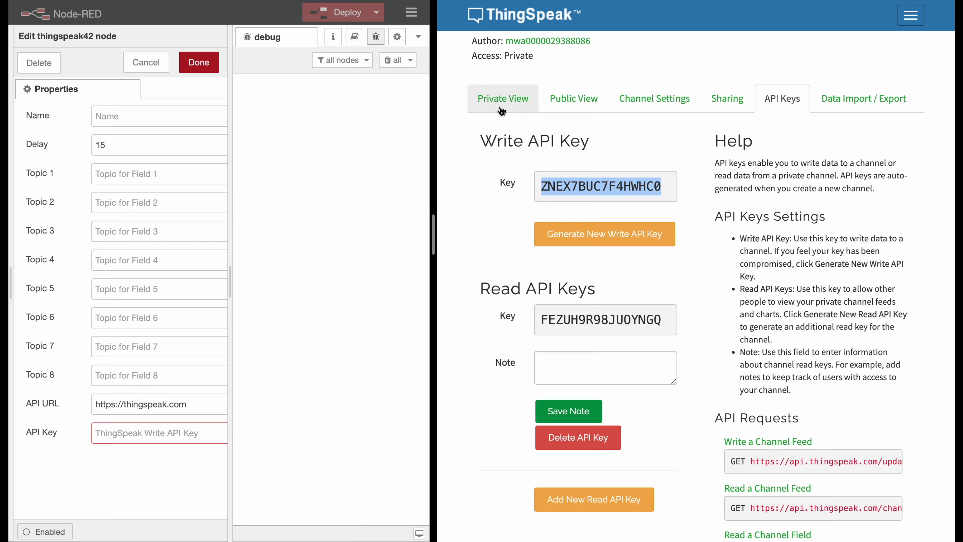
pyautogui.click(500, 156)
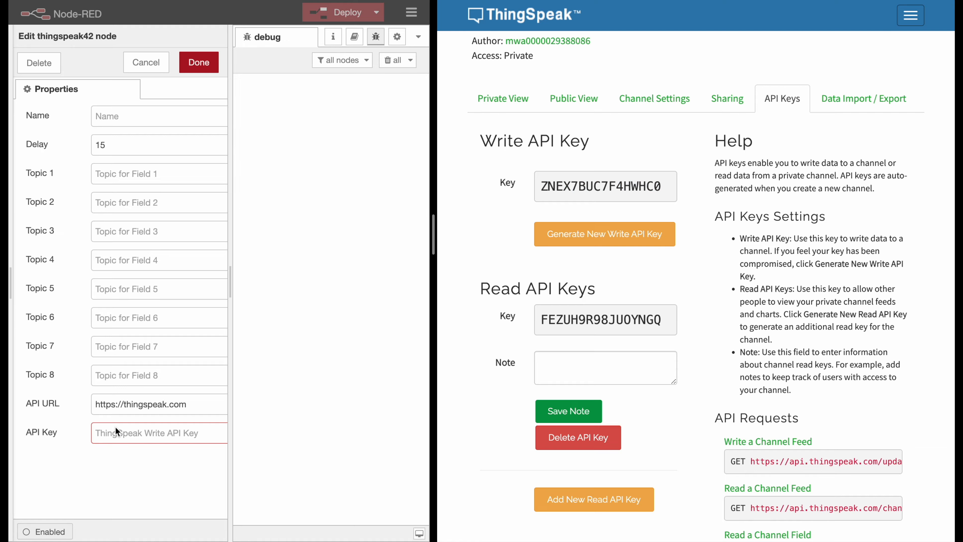
pyautogui.hotkey('ctrl', 'v')
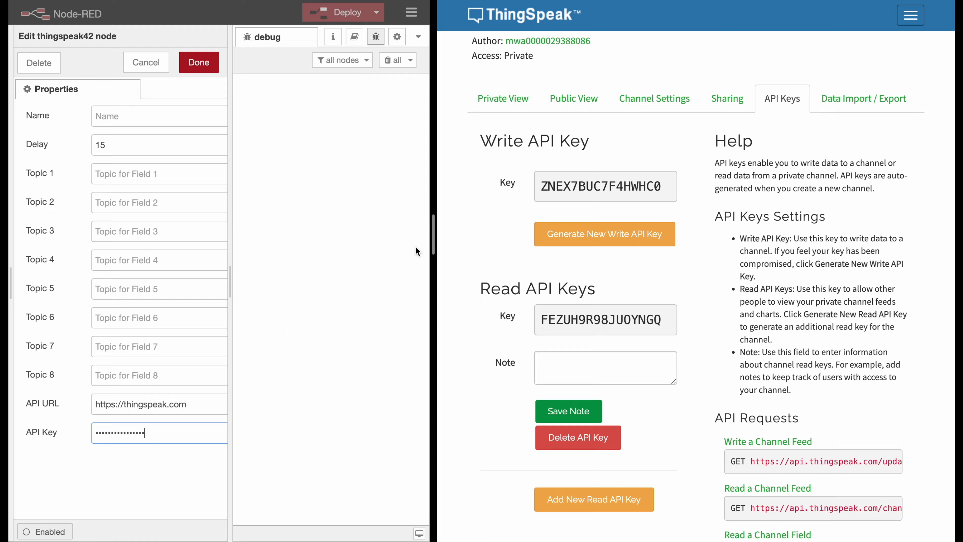
pyautogui.moveTo(431, 234); pyautogui.dragTo(504, 243)
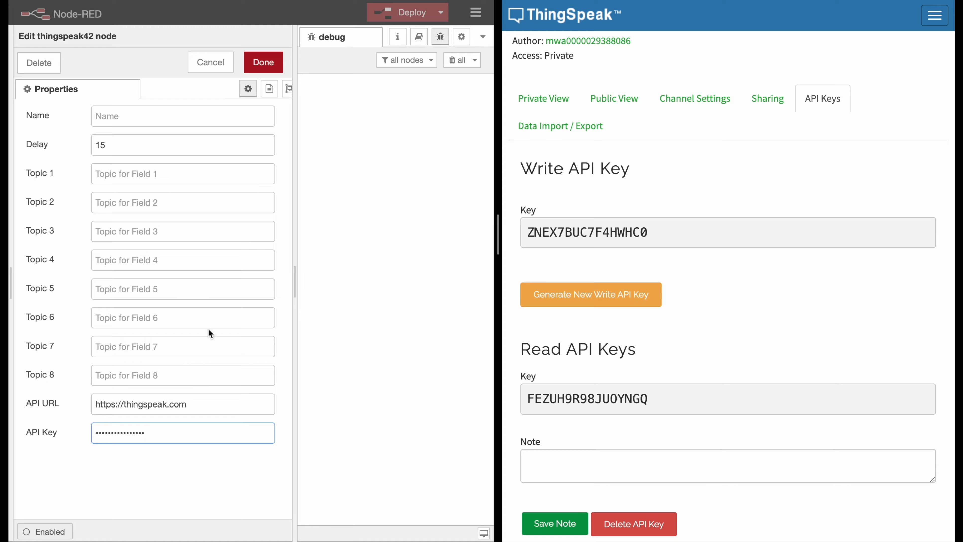
pyautogui.click(265, 63)
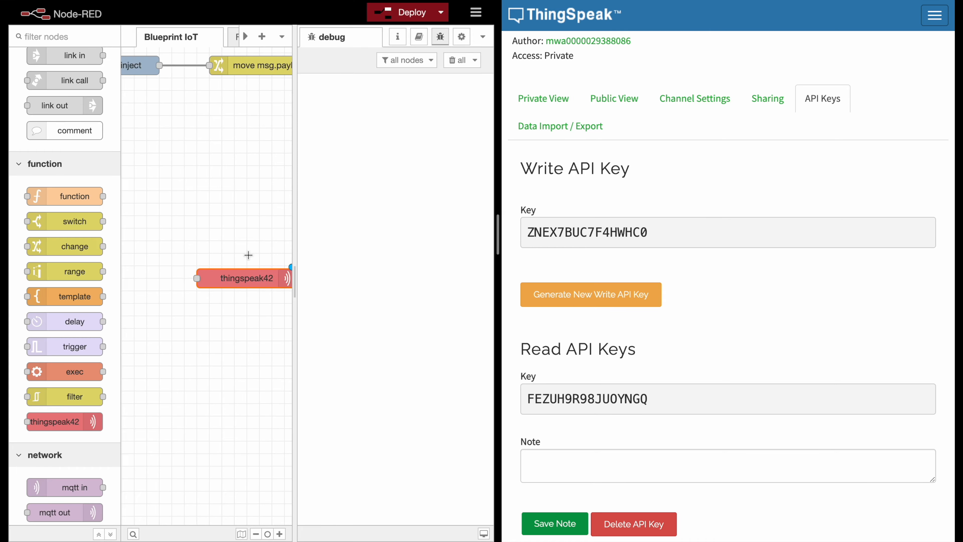
# - In the ThingSpeak channel settings, enable Field 1 and Field 2 and name them temp and hum
pyautogui.click(550, 99)
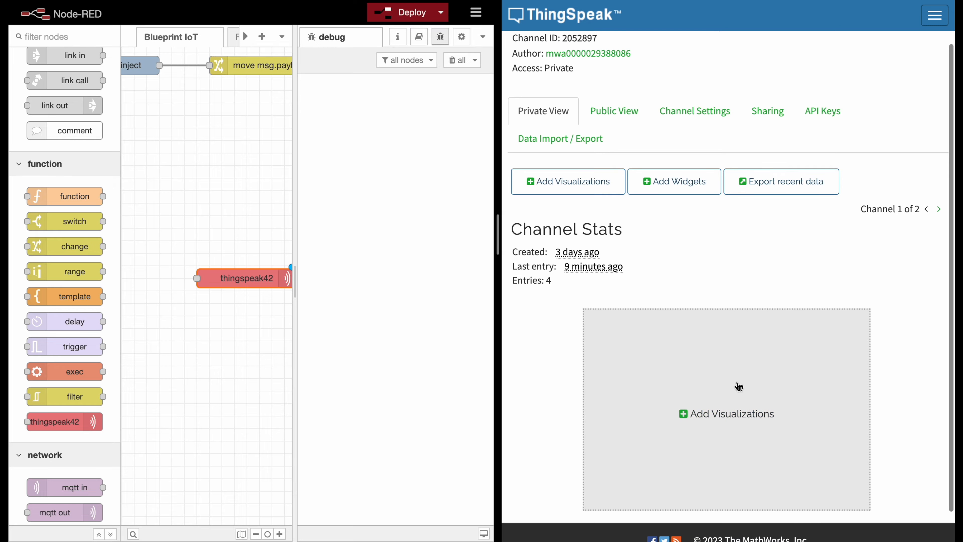
pyautogui.click(682, 162)
pyautogui.scroll(-6, 711, 189)
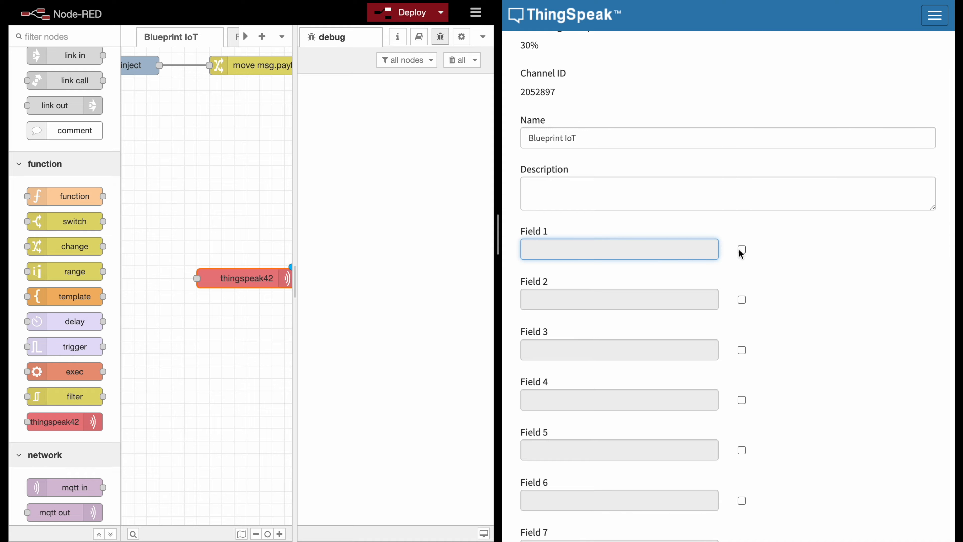
pyautogui.click(742, 251)
pyautogui.click(741, 299)
pyautogui.write('temp')
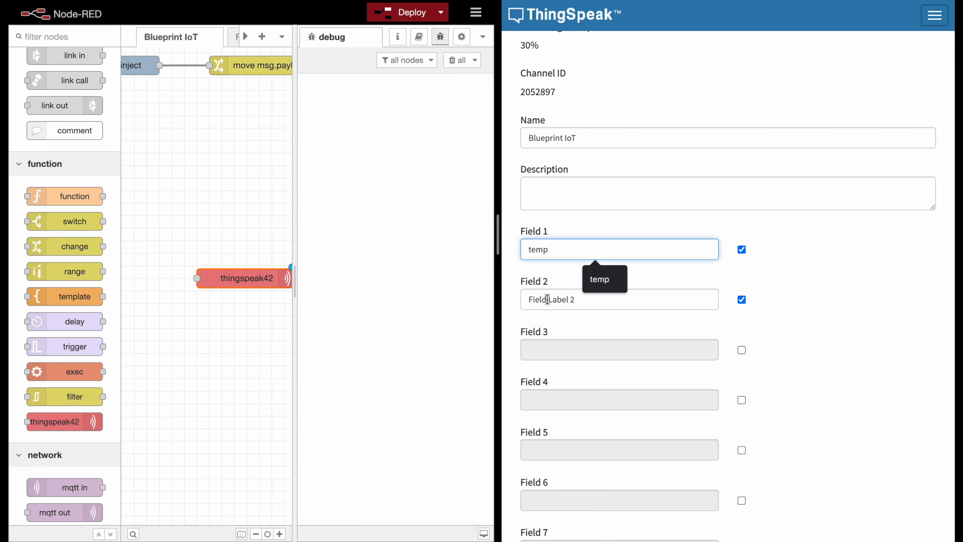
pyautogui.click(547, 299)
pyautogui.write('hum')
# - Save the Blueprint IoT channel and look over its Field 1 and Field 2 charts
pyautogui.click(758, 282)
pyautogui.scroll(2, 703, 165)
pyautogui.scroll(-15, 682, 227)
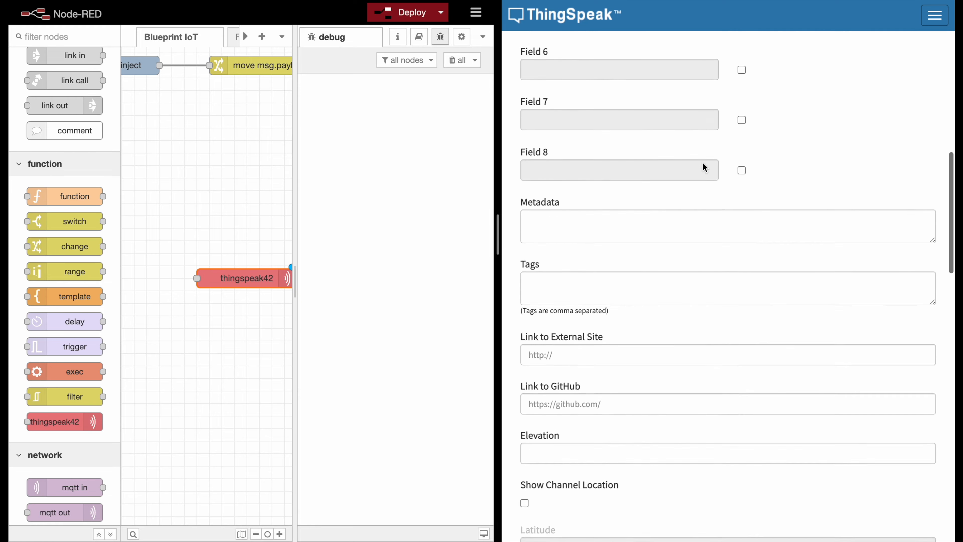
pyautogui.click(563, 443)
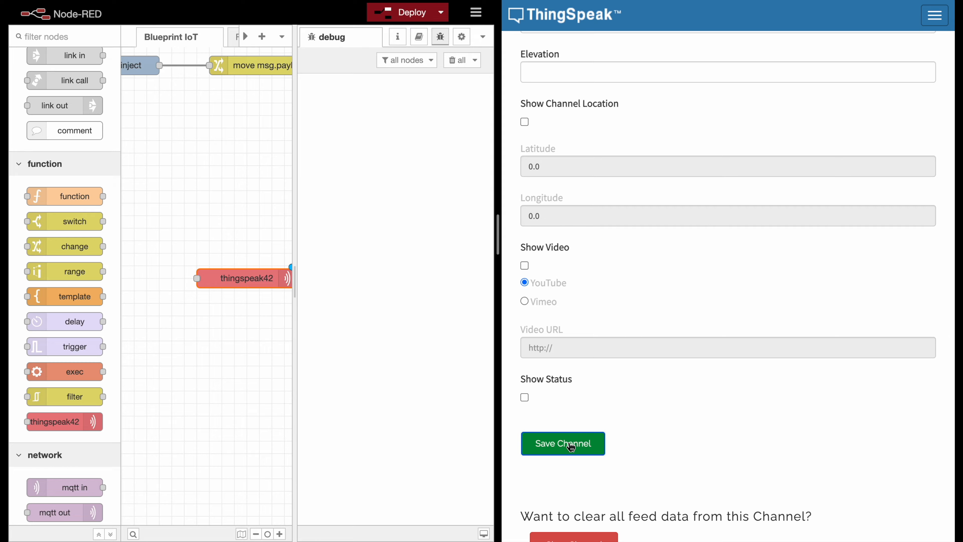
pyautogui.scroll(-8, 681, 340)
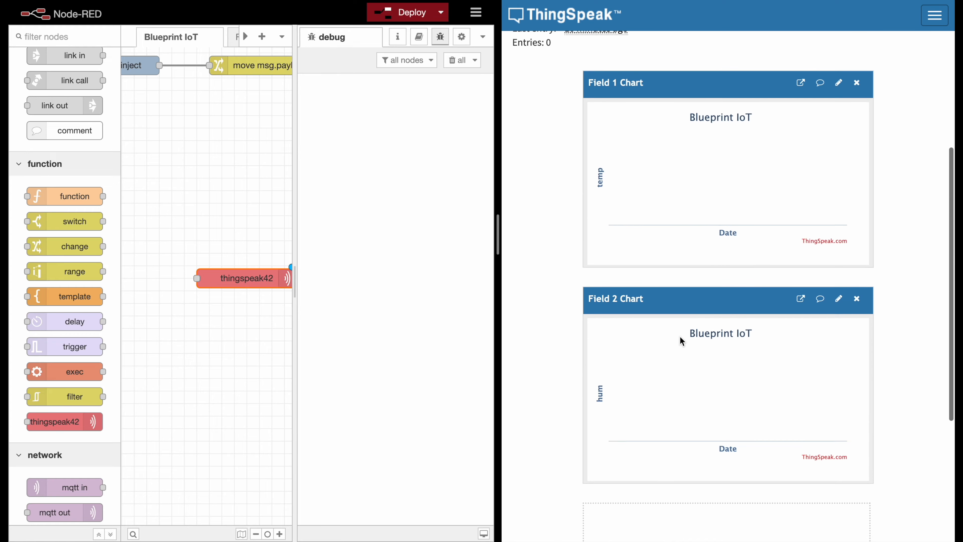
pyautogui.scroll(1, 563, 241)
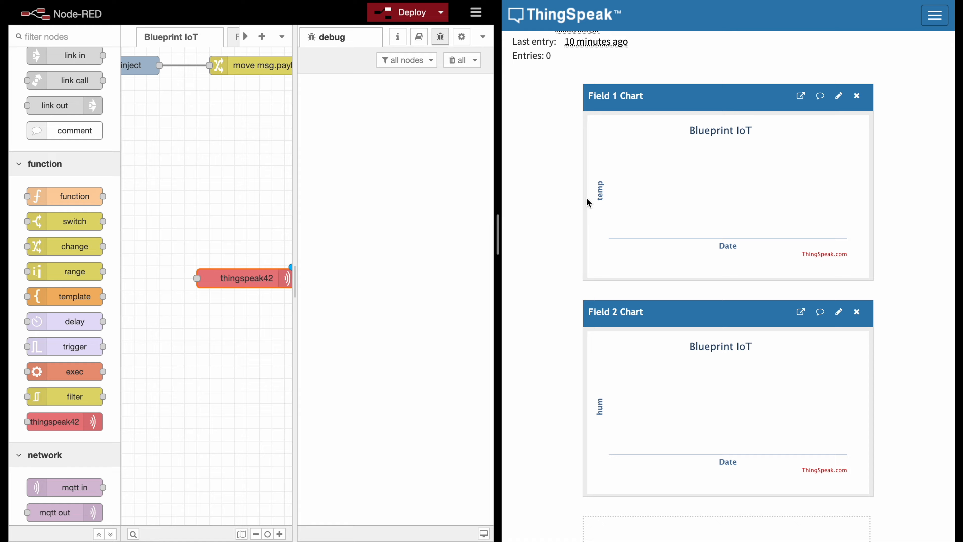
pyautogui.scroll(1, 579, 369)
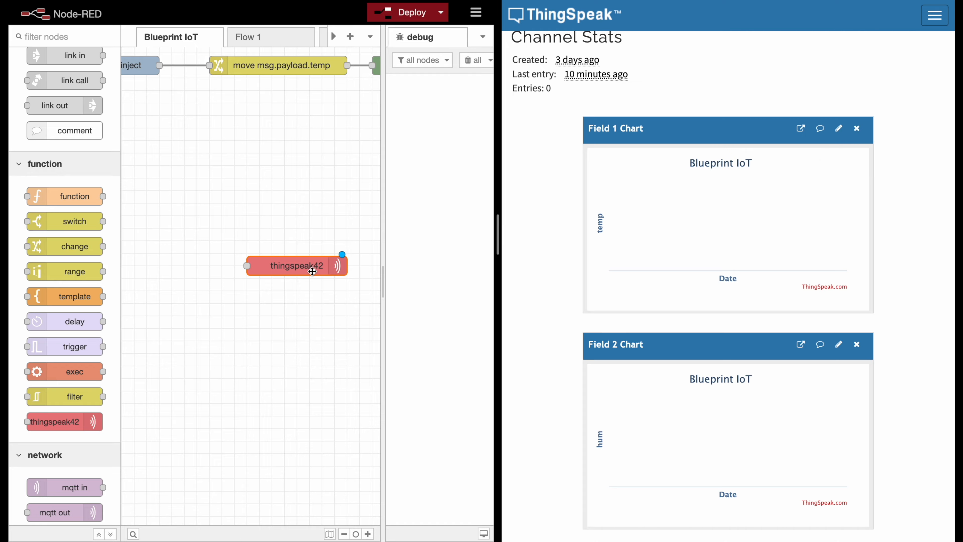
# - Set the thingspeak42 node's Topic 1 to temp and Topic 2 to hum, and save the node
pyautogui.doubleClick(312, 271)
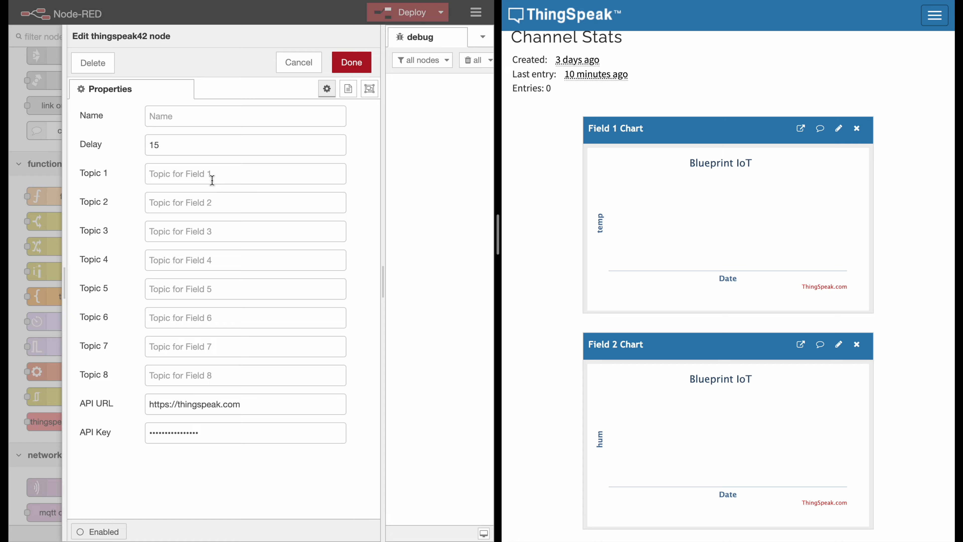
pyautogui.click(221, 180)
pyautogui.write('temp')
pyautogui.click(212, 201)
pyautogui.write('hum')
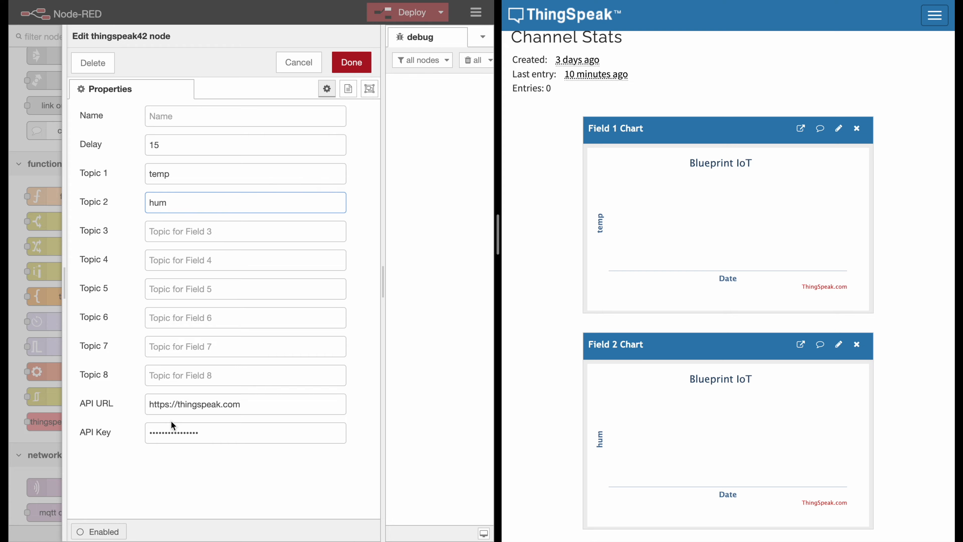
pyautogui.click(352, 65)
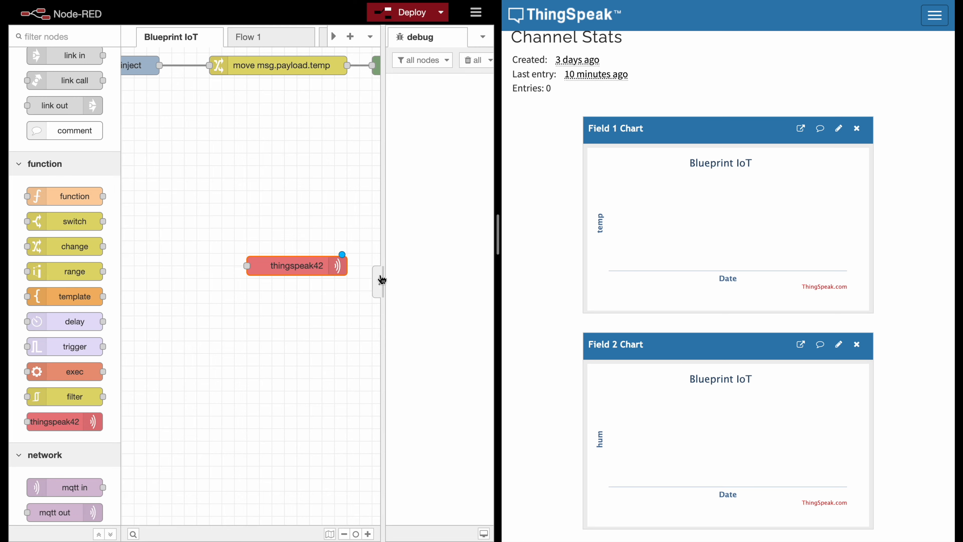
# - Read the thingspeak42 node's help on the Delay and Topic settings, and collapse the sidebar
pyautogui.moveTo(382, 274); pyautogui.dragTo(303, 276)
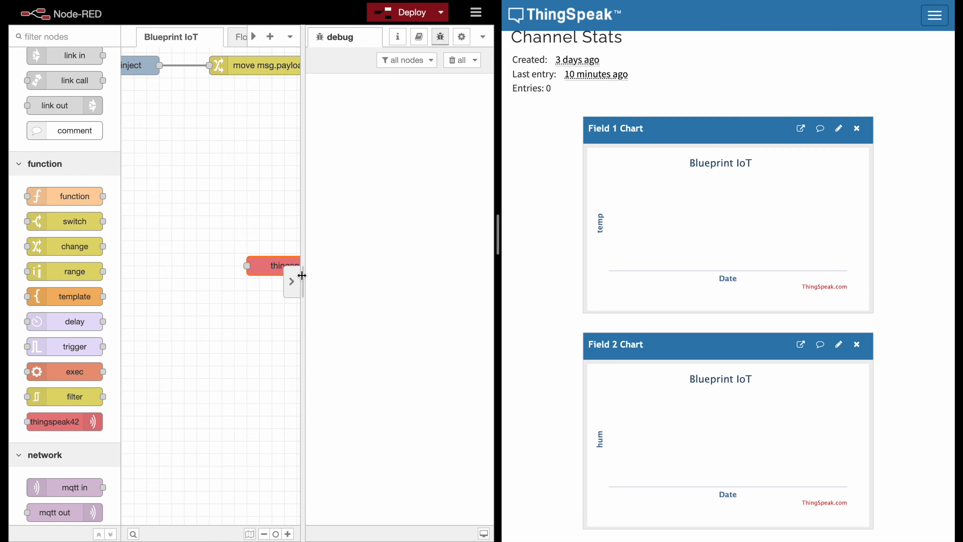
pyautogui.click(396, 38)
pyautogui.click(440, 37)
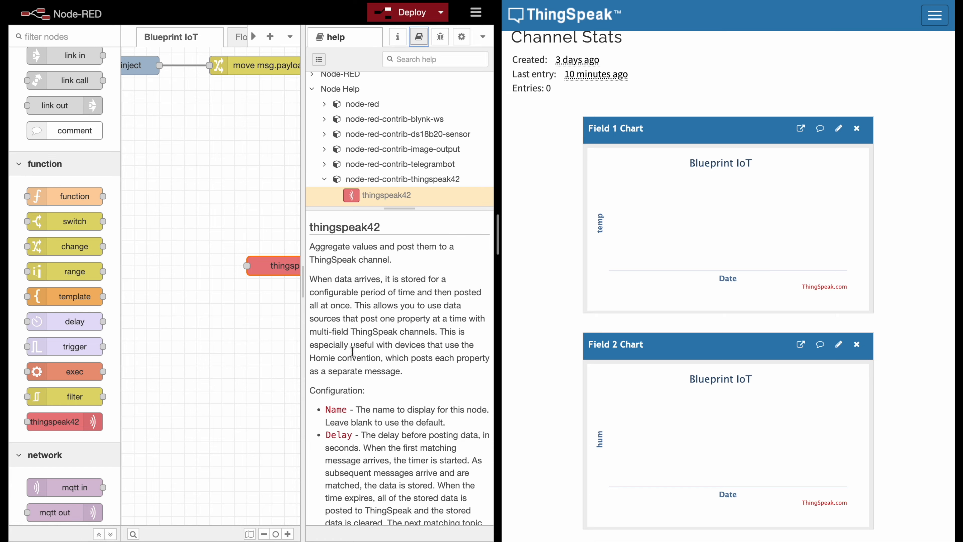
pyautogui.scroll(-2, 355, 367)
pyautogui.scroll(-5, 355, 364)
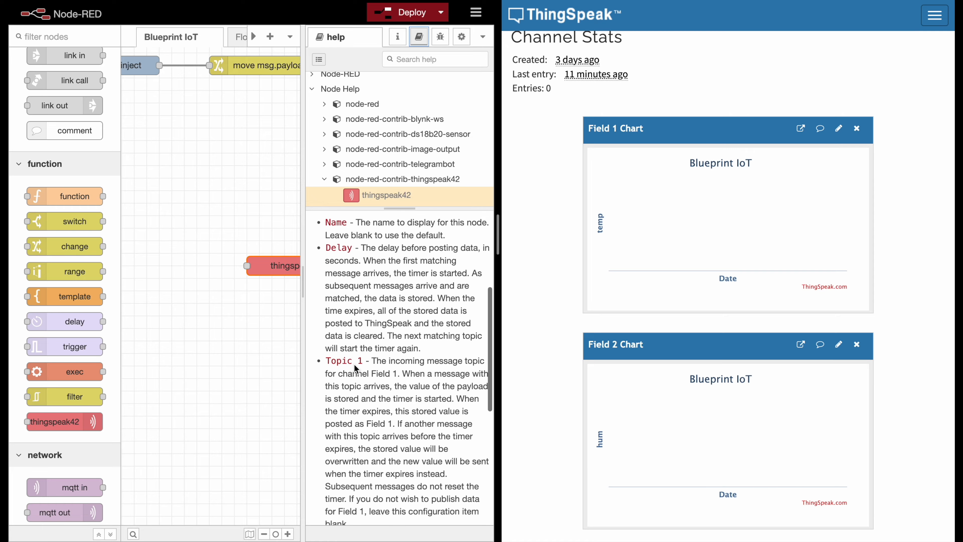
pyautogui.scroll(-1, 355, 364)
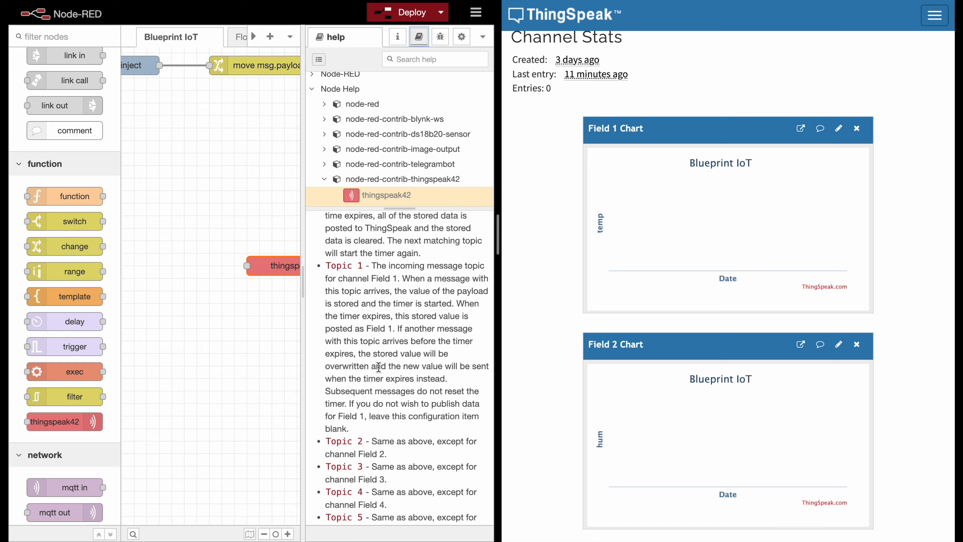
pyautogui.moveTo(303, 282); pyautogui.dragTo(401, 290)
# - Add an inject node to the Blueprint IoT flow with numeric payload 5.9 and topic temp
pyautogui.hscroll(-3, 389, 242)
pyautogui.scroll(5, 76, 250)
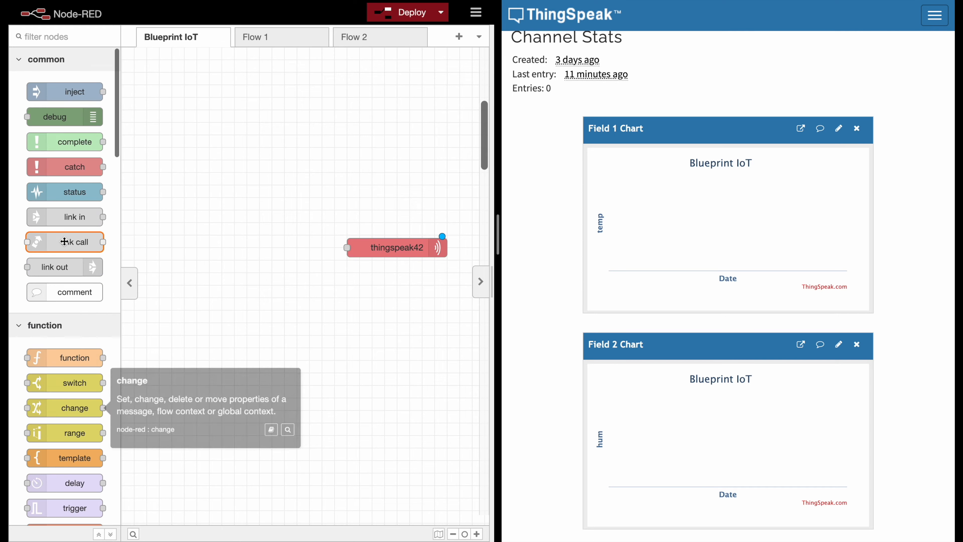
pyautogui.moveTo(76, 95); pyautogui.dragTo(216, 216)
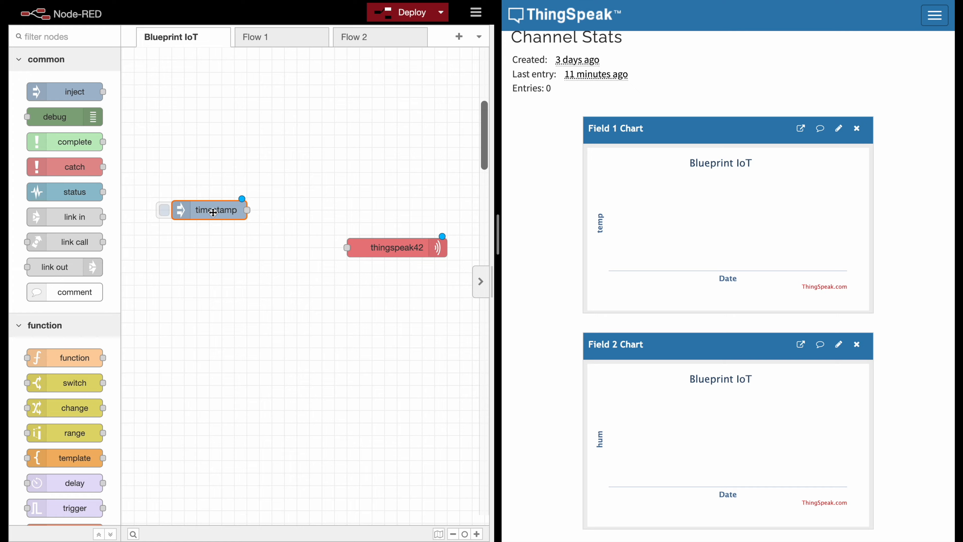
pyautogui.doubleClick(217, 219)
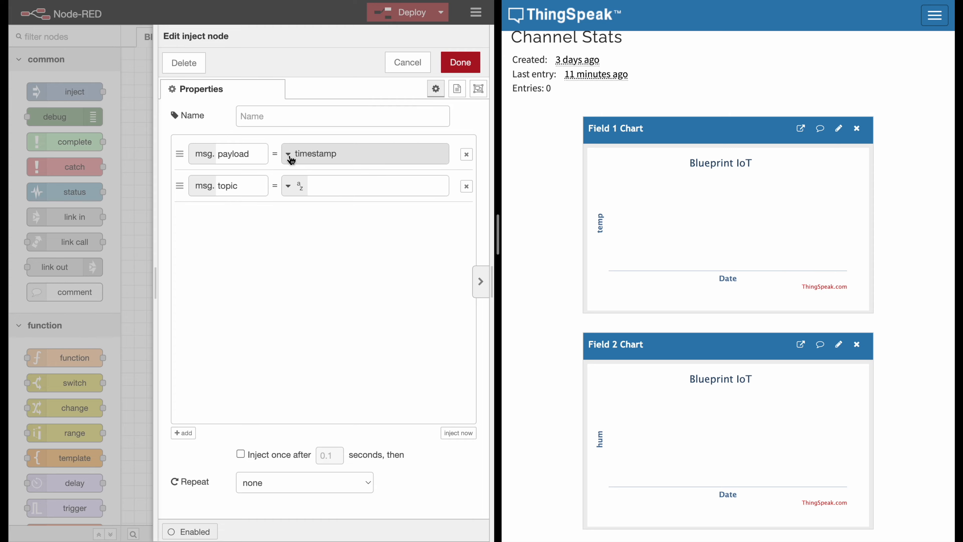
pyautogui.click(290, 160)
pyautogui.click(294, 229)
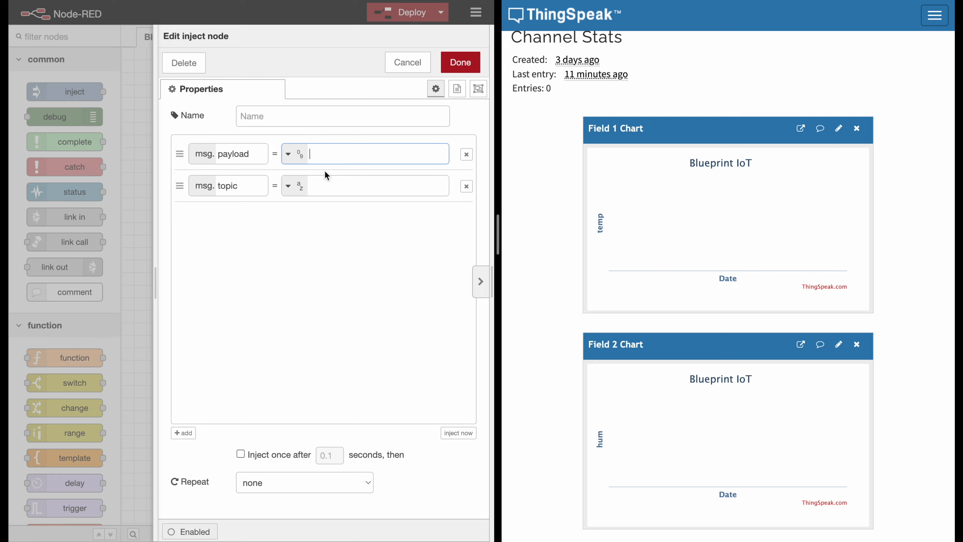
pyautogui.click(320, 189)
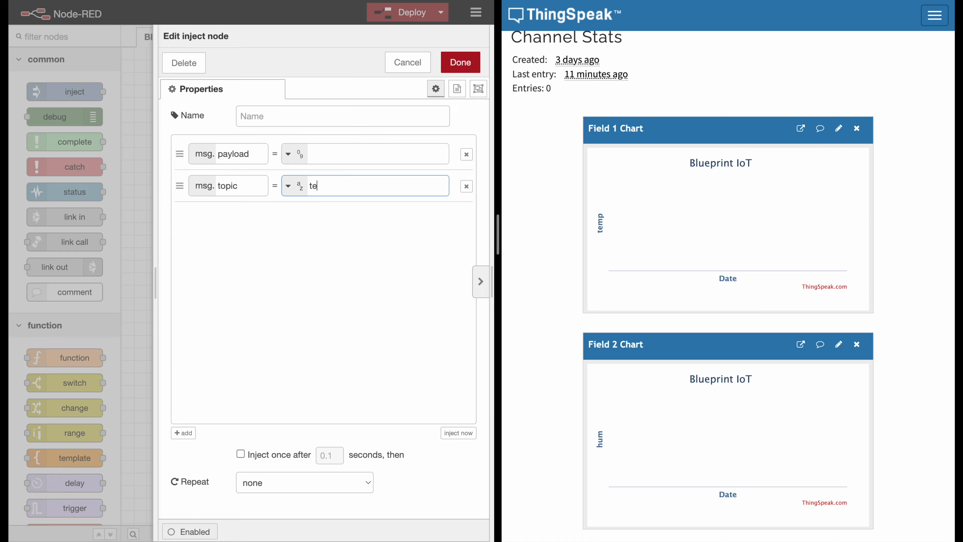
pyautogui.click(331, 158)
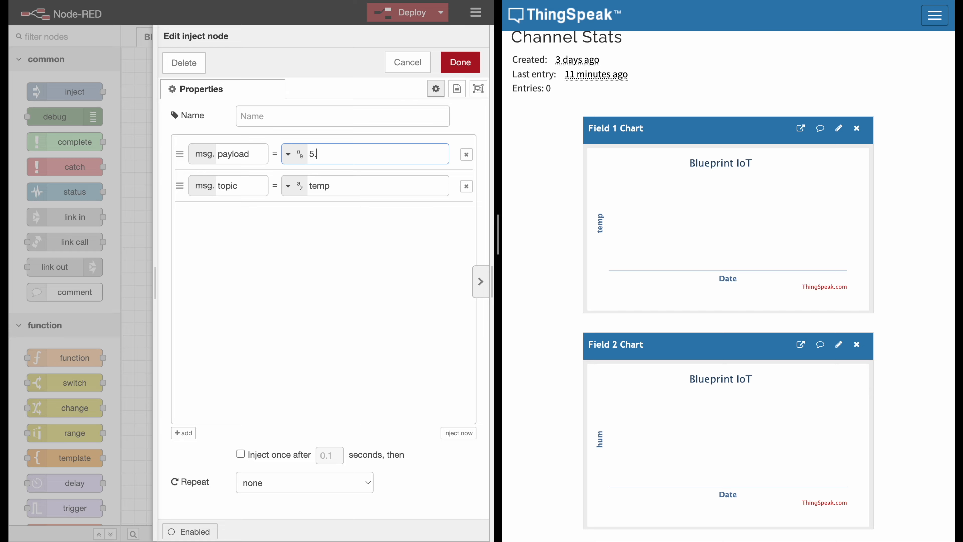
pyautogui.click(460, 63)
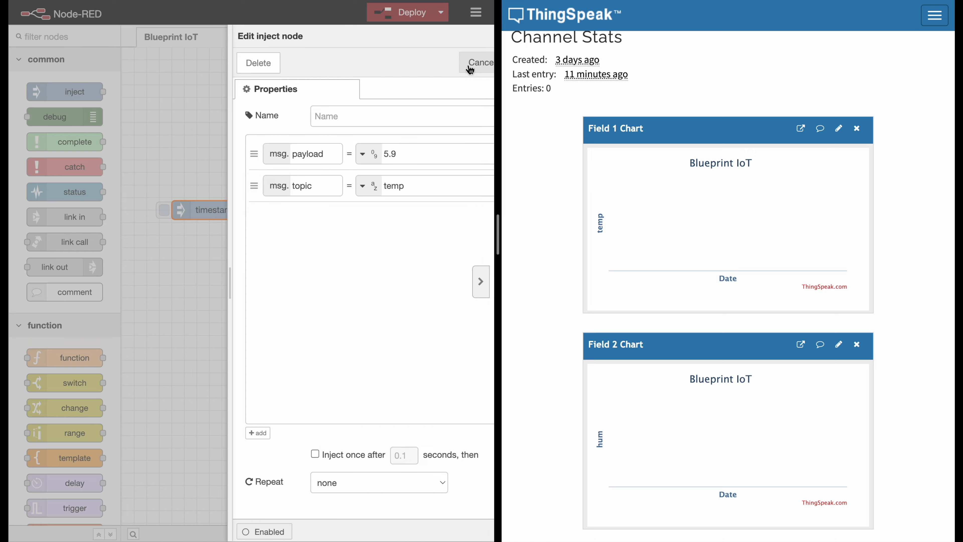
# - Duplicate the temp inject node and set the copy's payload to 8.7
pyautogui.hotkey('ctrl', 'v')
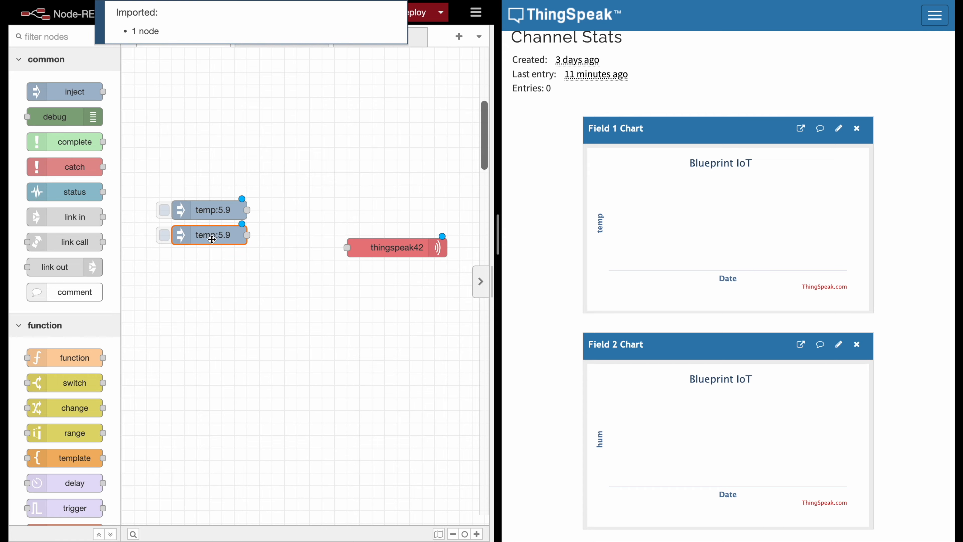
pyautogui.click(209, 239)
pyautogui.doubleClick(210, 240)
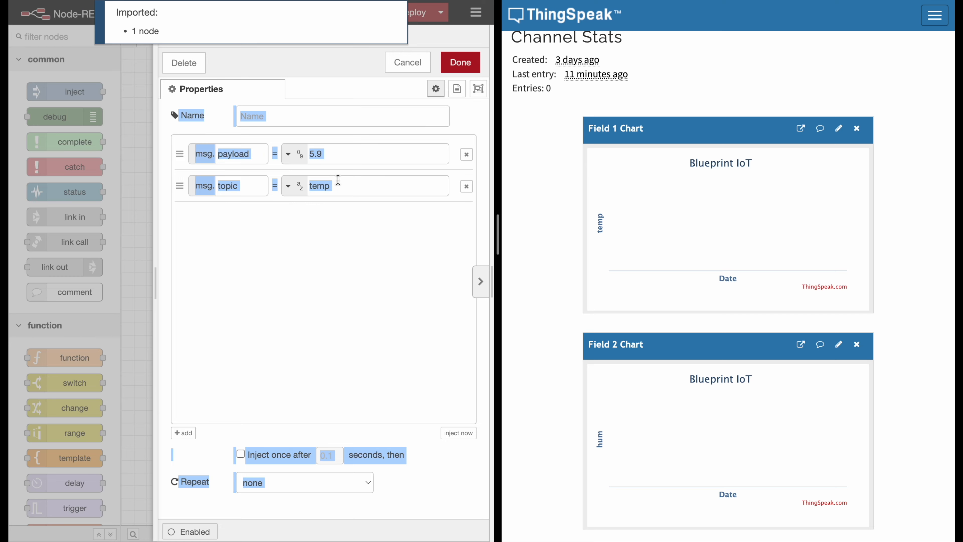
pyautogui.doubleClick(344, 150)
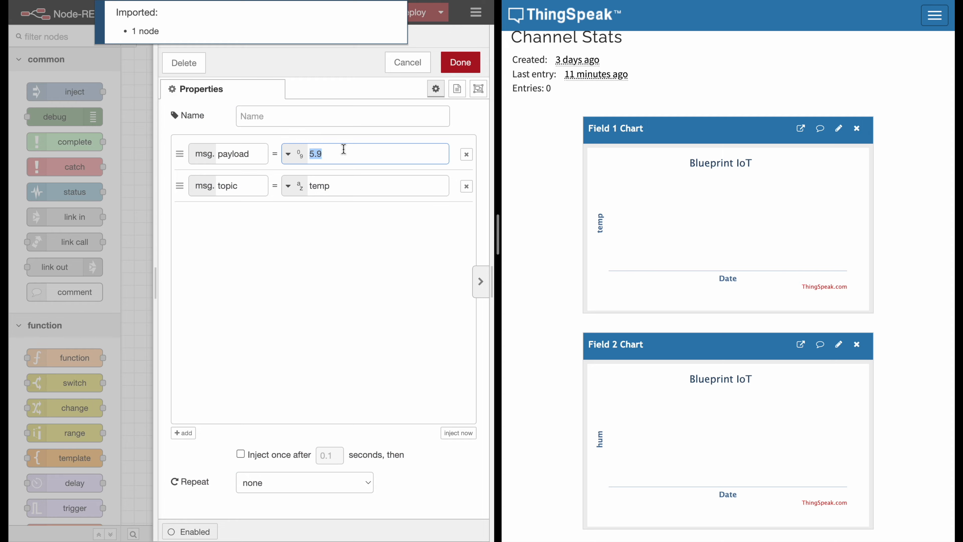
pyautogui.write('8.7')
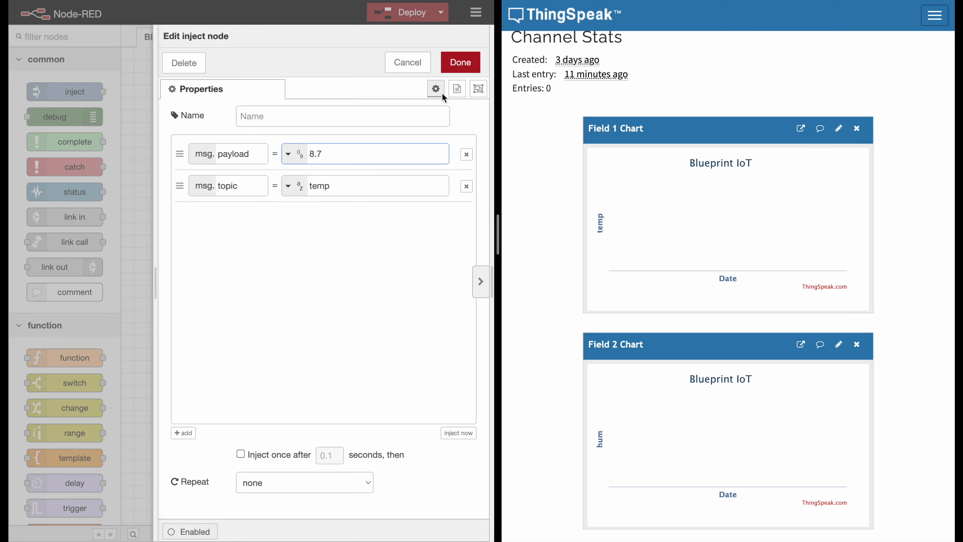
pyautogui.click(464, 63)
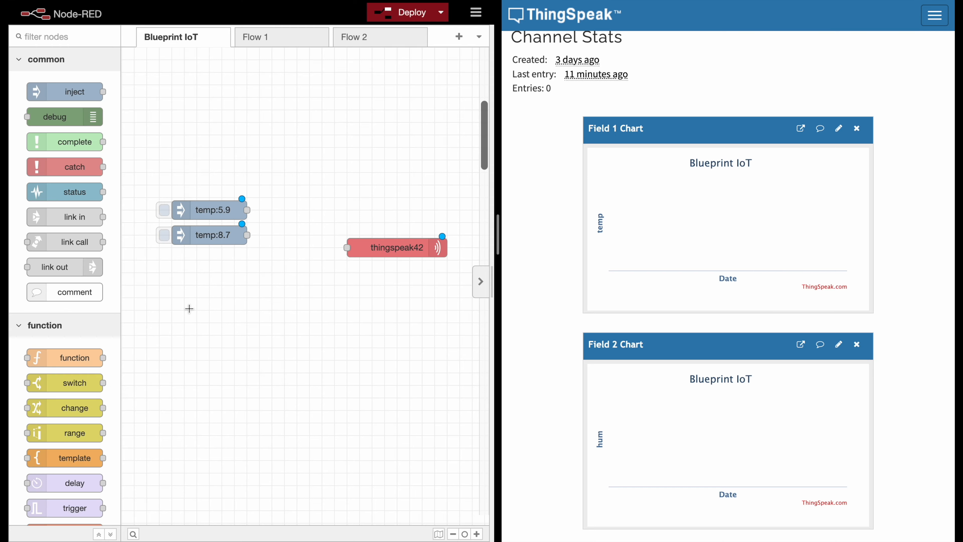
# - Paste another copy of the inject node below and set its payload to 80 and topic to hum
pyautogui.hotkey('ctrl', 'v')
pyautogui.click(213, 279)
pyautogui.doubleClick(213, 282)
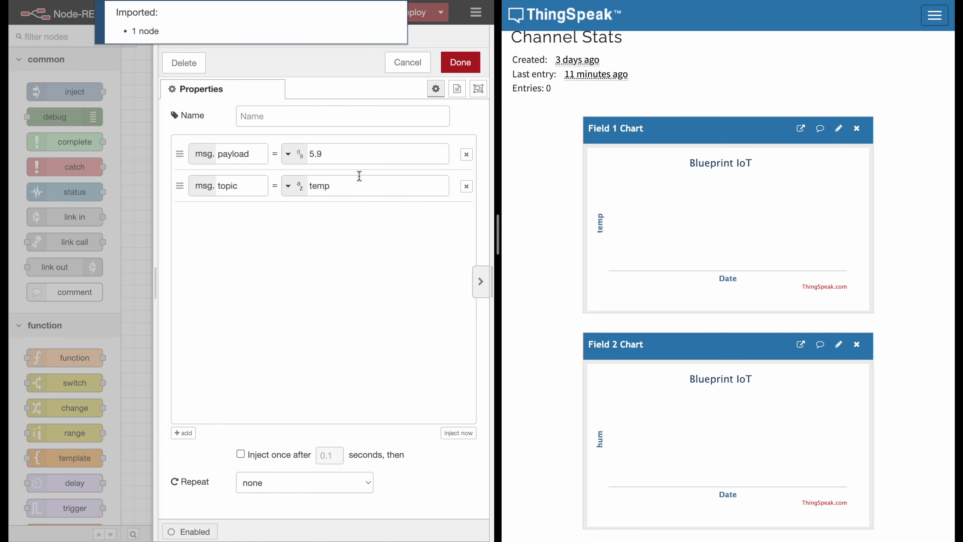
pyautogui.click(329, 155)
pyautogui.doubleClick(329, 156)
pyautogui.write('80')
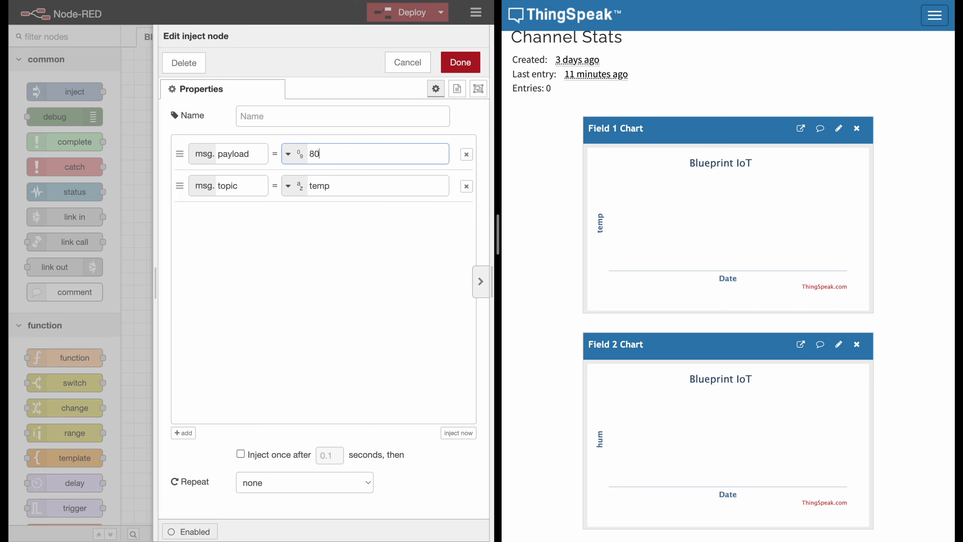
pyautogui.doubleClick(337, 187)
pyautogui.write('hum')
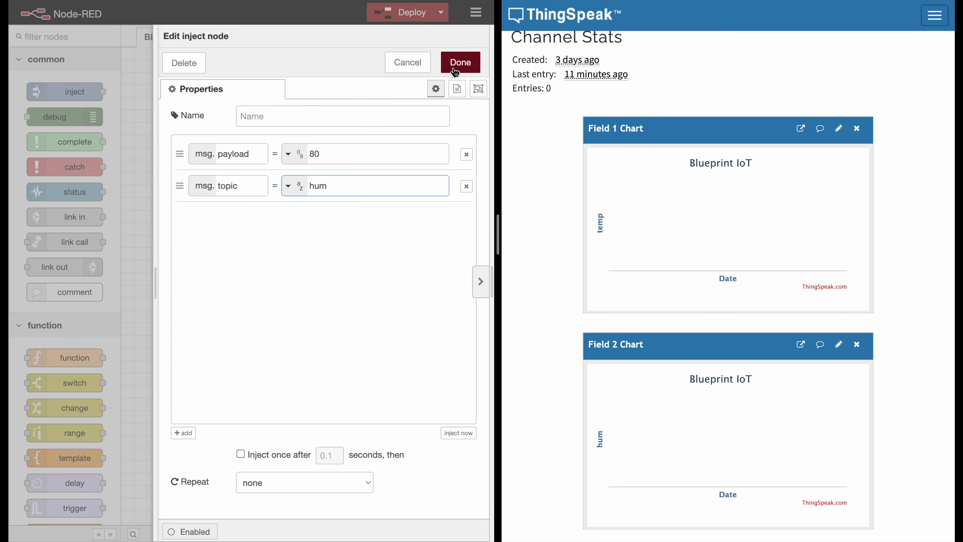
pyautogui.click(460, 62)
# - Duplicate the hum inject node and set the copy's payload to 76
pyautogui.hotkey('ctrl', 'c')
pyautogui.hotkey('ctrl', 'v')
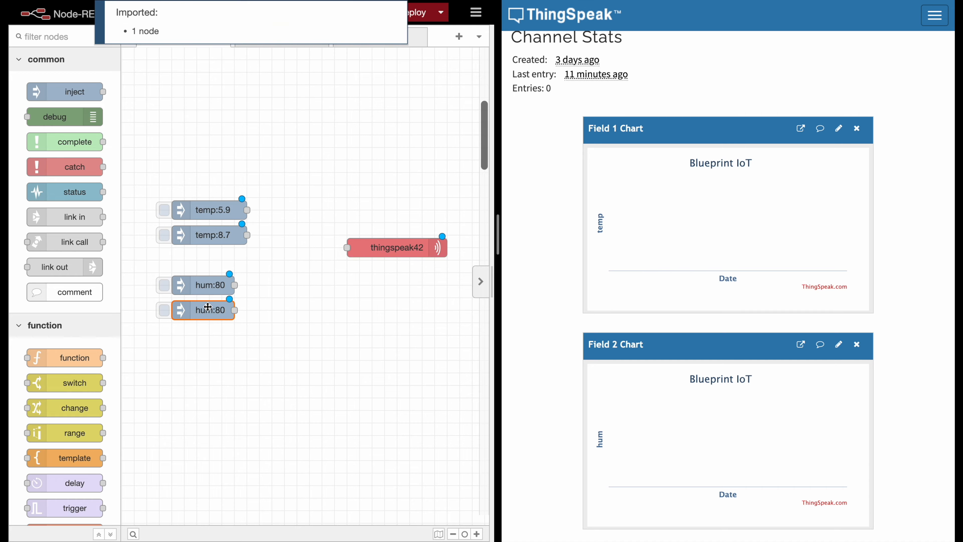
pyautogui.doubleClick(202, 311)
pyautogui.doubleClick(355, 159)
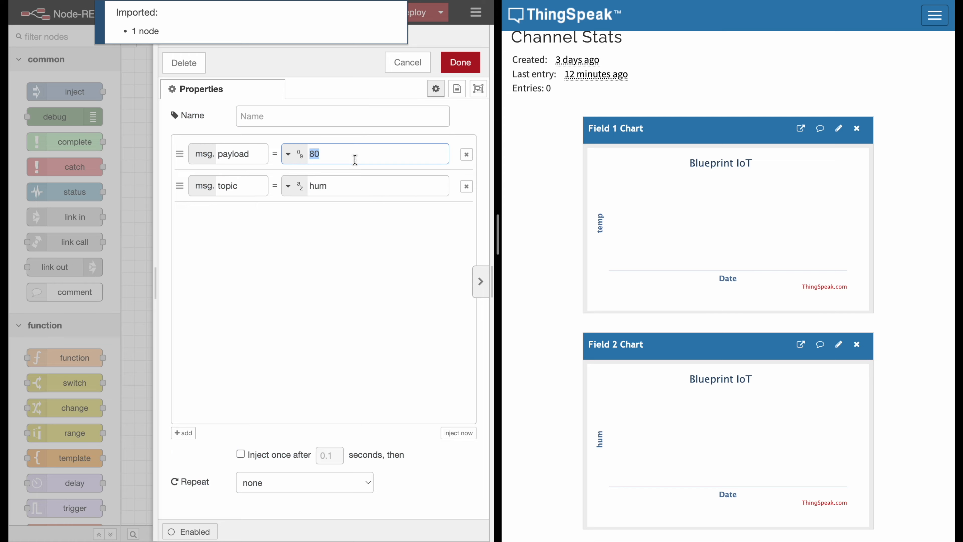
pyautogui.write('76')
pyautogui.press('Return')
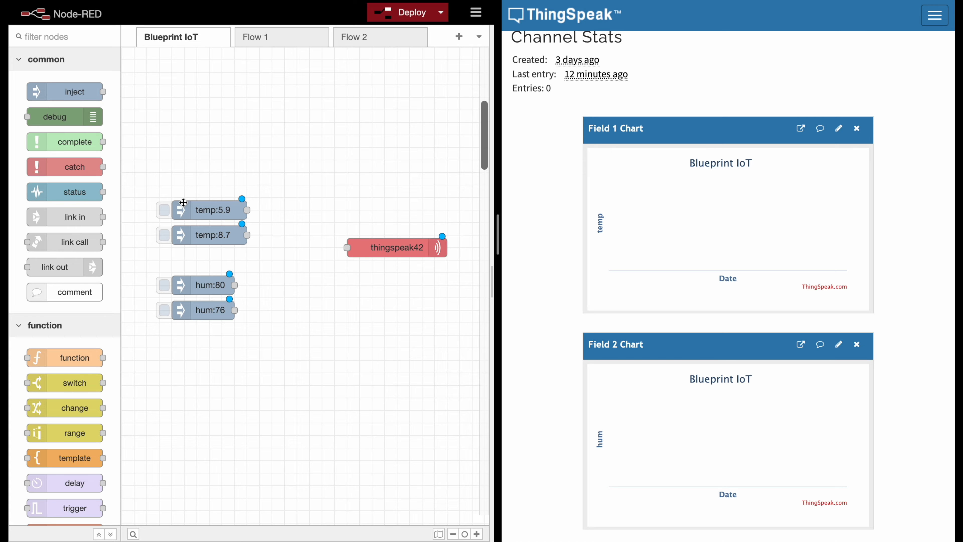
# - Wire all four inject nodes to the thingspeak42 node's input and deploy the flow
pyautogui.moveTo(247, 209); pyautogui.dragTo(346, 248)
pyautogui.moveTo(247, 235); pyautogui.dragTo(347, 247)
pyautogui.moveTo(235, 285); pyautogui.dragTo(347, 247)
pyautogui.moveTo(235, 310); pyautogui.dragTo(347, 247)
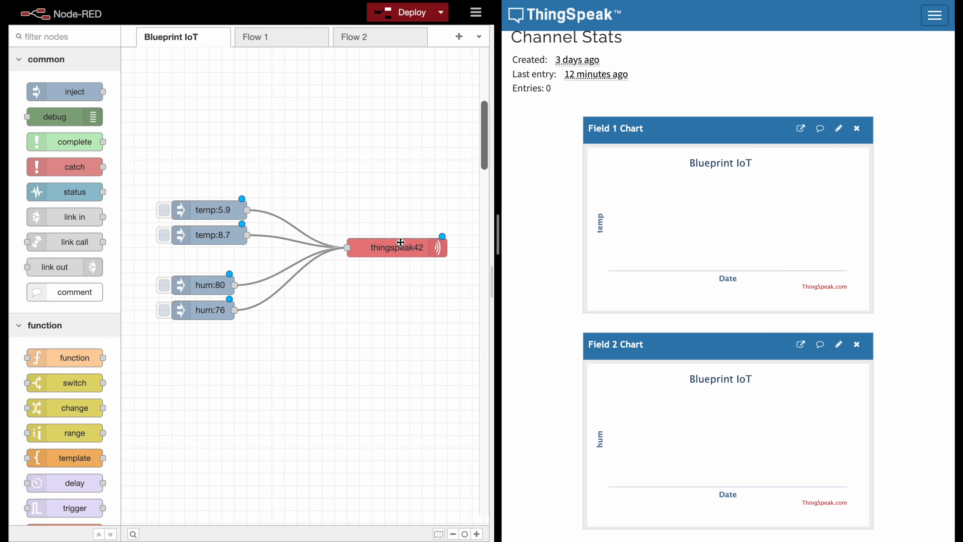
pyautogui.click(405, 20)
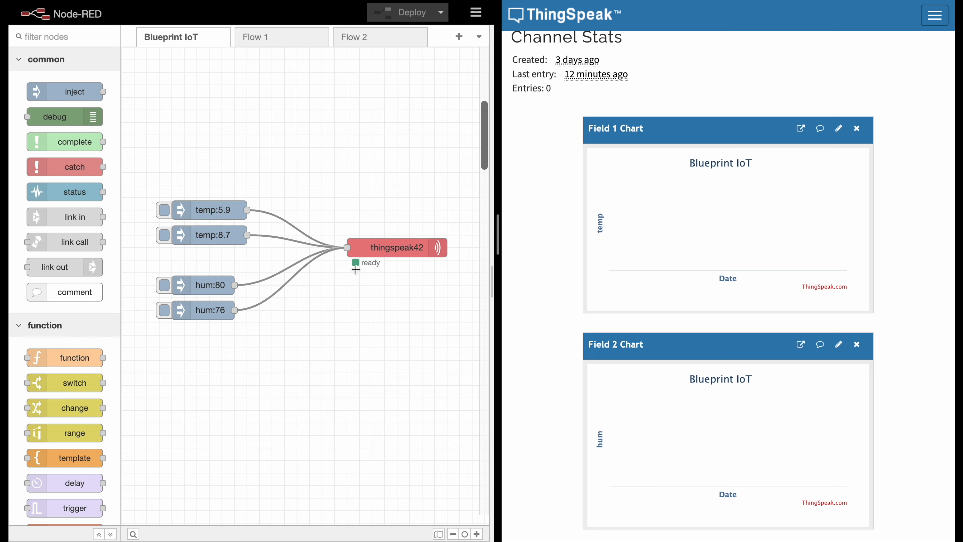
# - Review the Delay and topic settings of the thingspeak42 node and close its editor
pyautogui.doubleClick(376, 253)
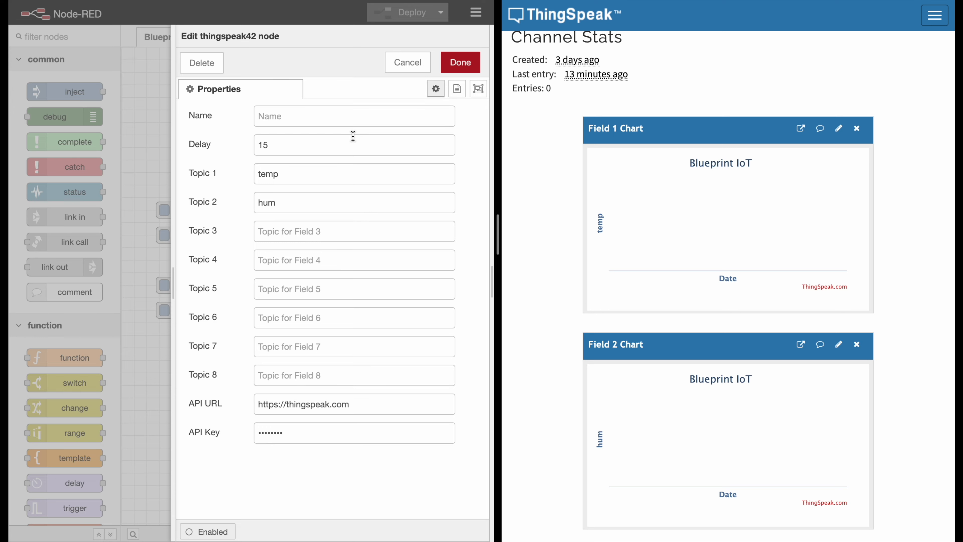
pyautogui.click(460, 62)
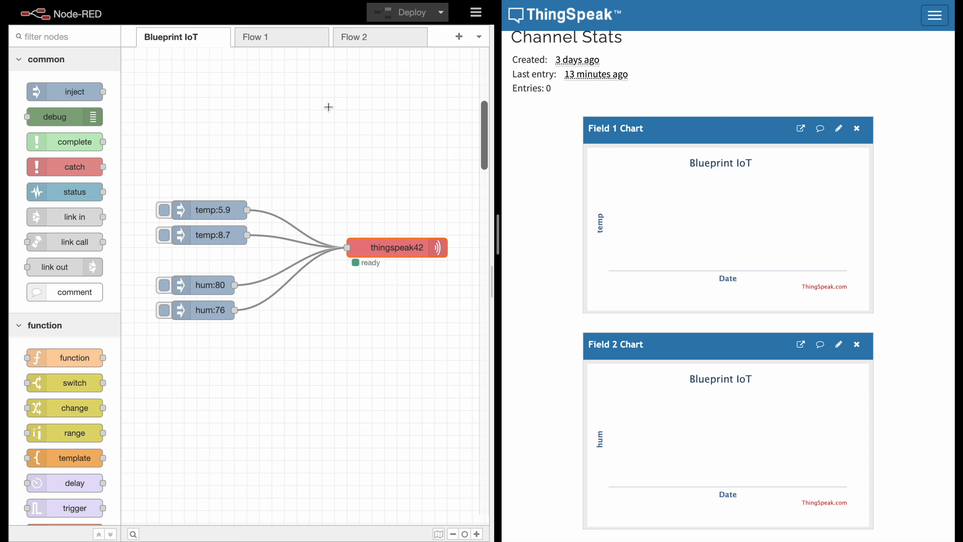
pyautogui.click(338, 218)
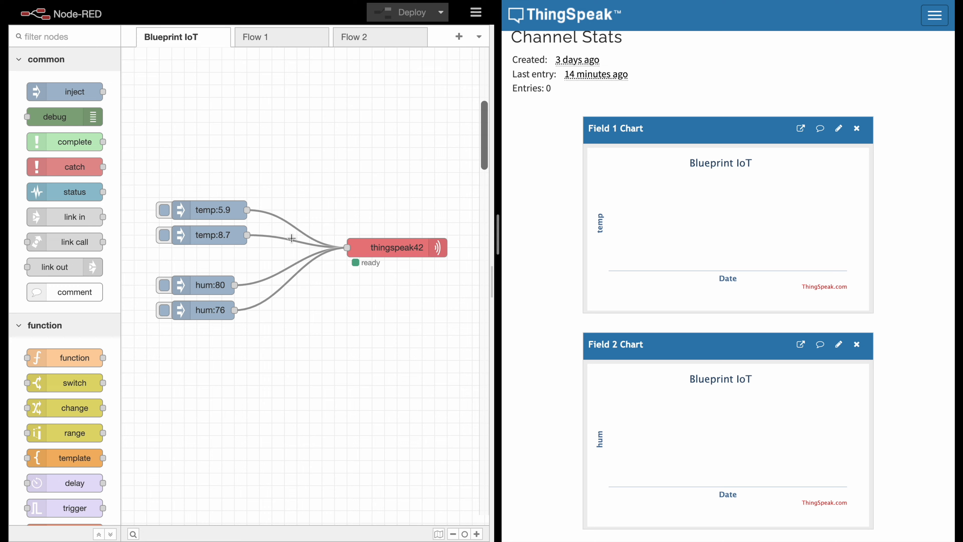
# - Inject temp 5.9 and hum 80, and inspect the data points in the ThingSpeak Field 1 and Field 2 charts
pyautogui.click(164, 210)
pyautogui.click(164, 289)
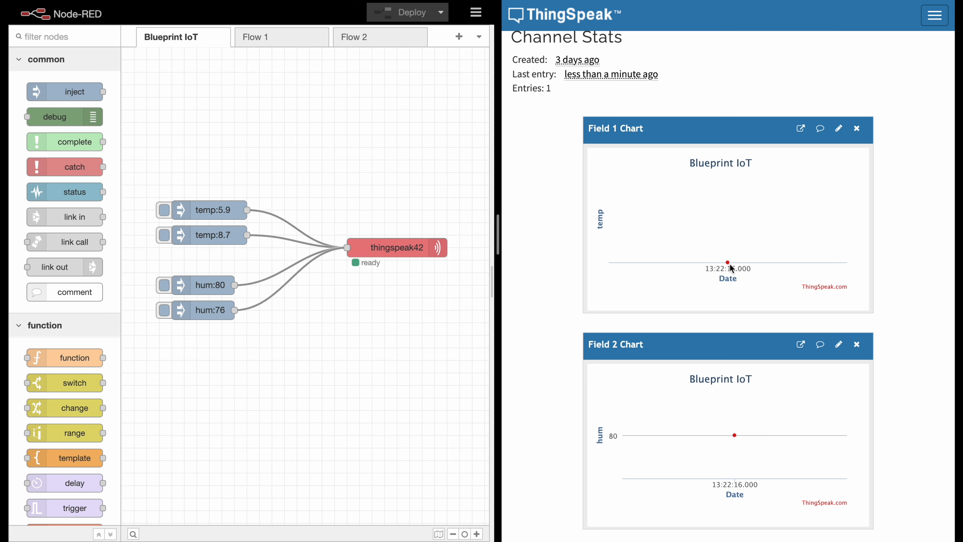
pyautogui.moveTo(721, 262)
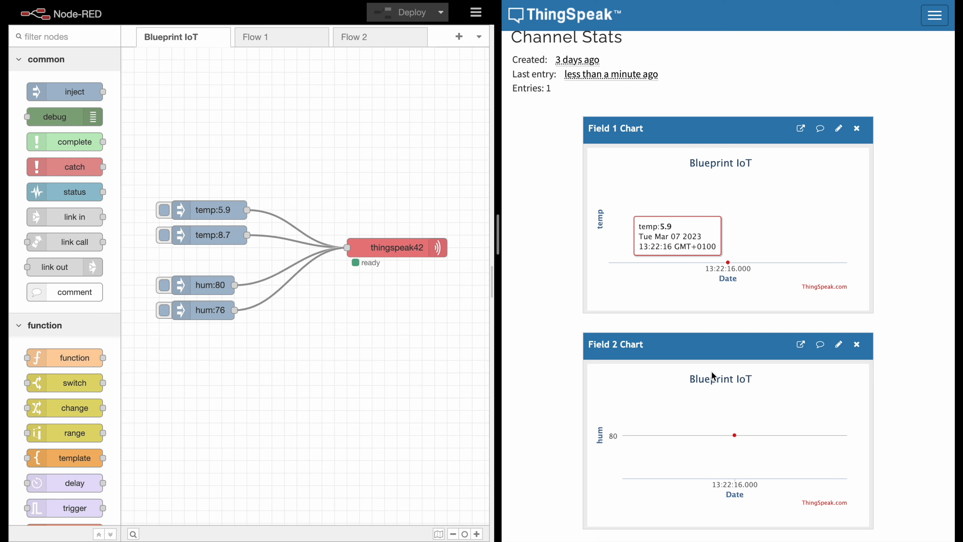
pyautogui.moveTo(737, 436)
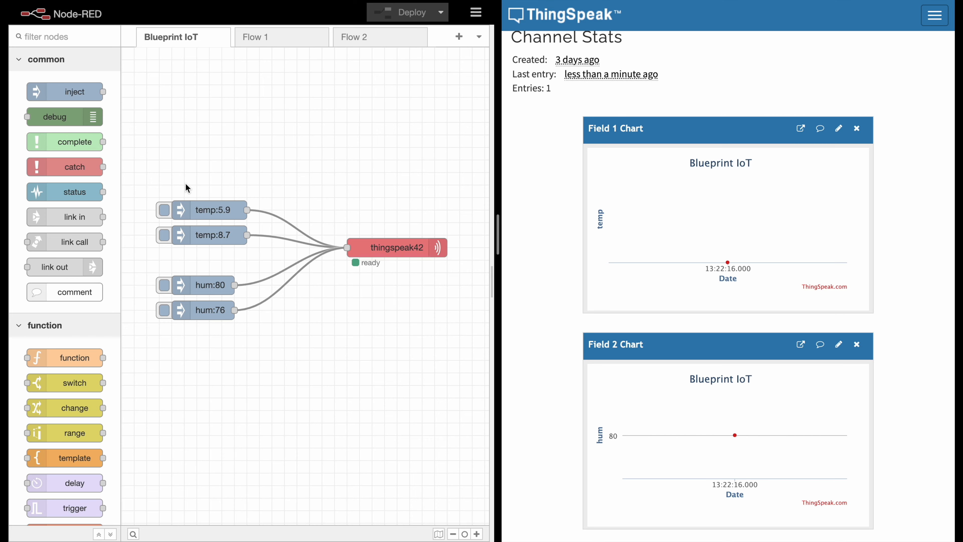
# - Inject temp 8.7 and hum 76, and inspect the newest points in both ThingSpeak charts
pyautogui.click(161, 237)
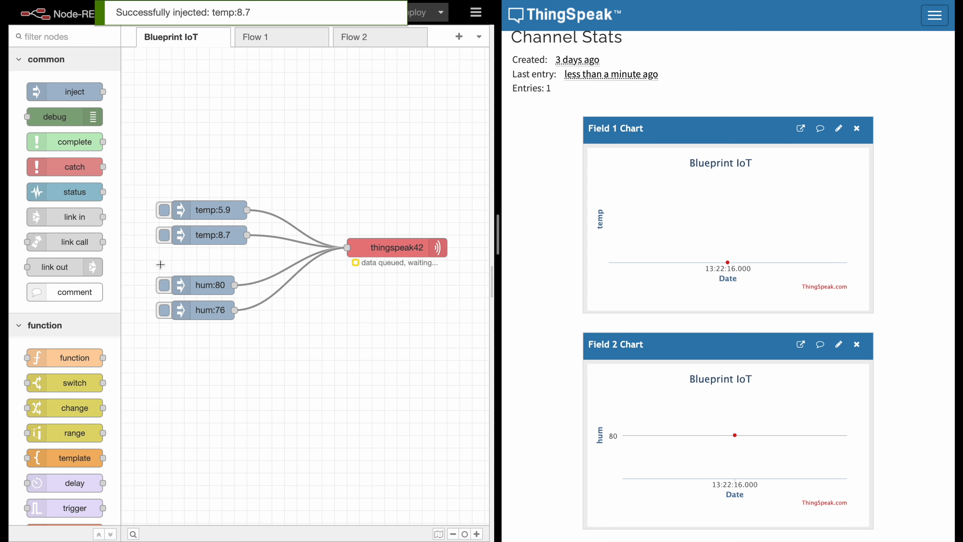
pyautogui.click(164, 310)
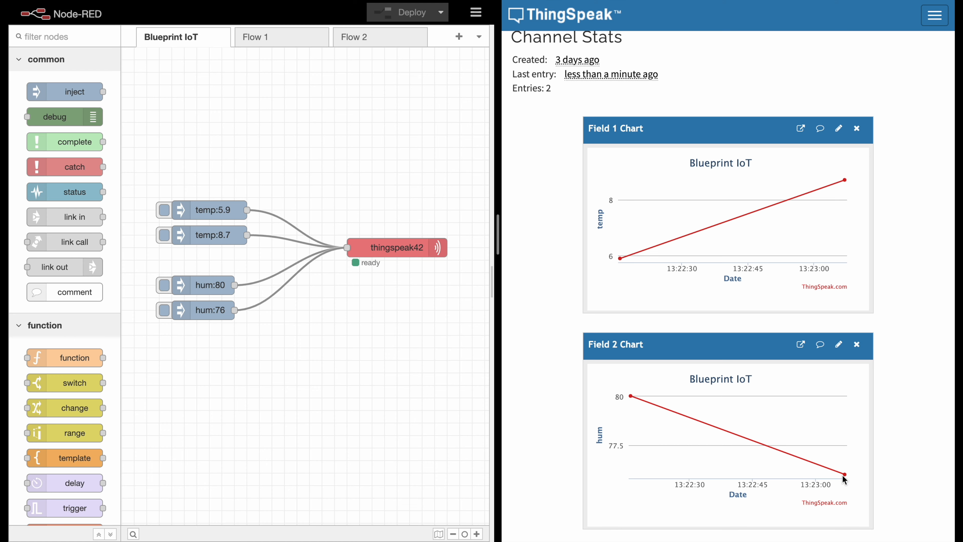
pyautogui.moveTo(847, 474)
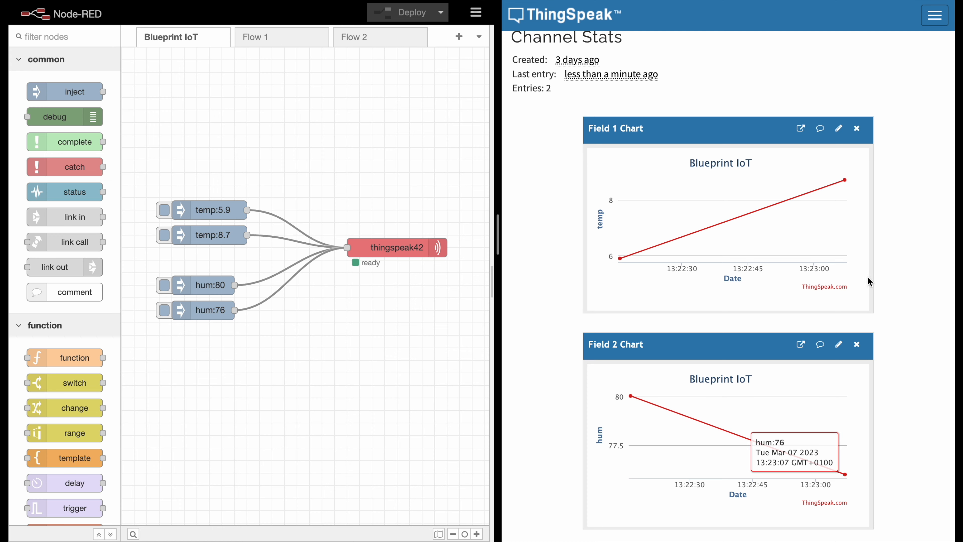
pyautogui.moveTo(846, 185)
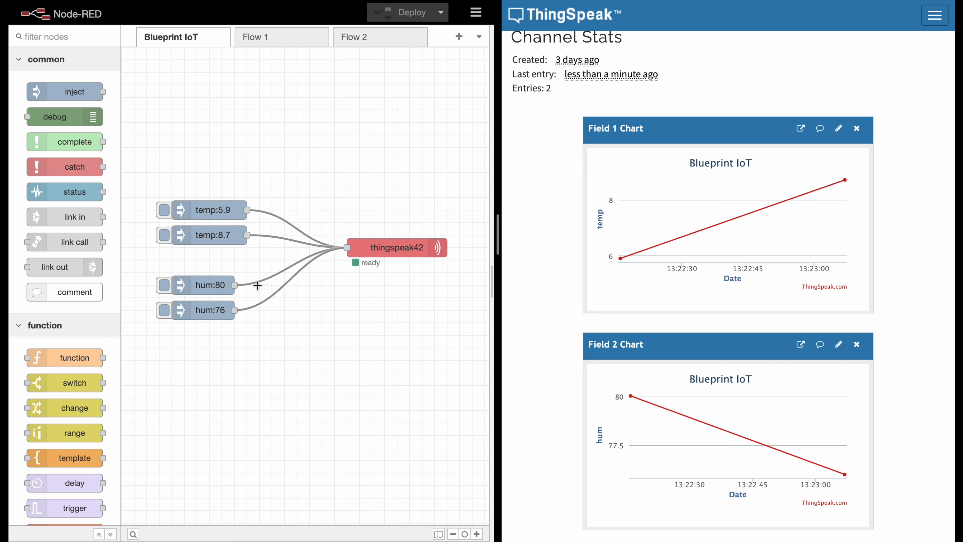
# - Inject temp 5.9 followed by temp 8.7 within the delay period, and inspect the newest Field 1 chart point
pyautogui.click(164, 210)
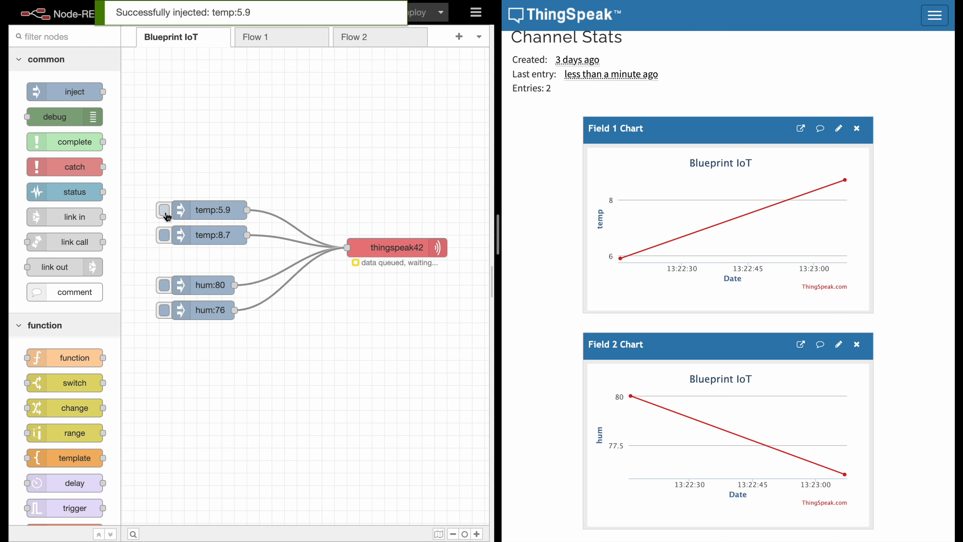
pyautogui.click(164, 235)
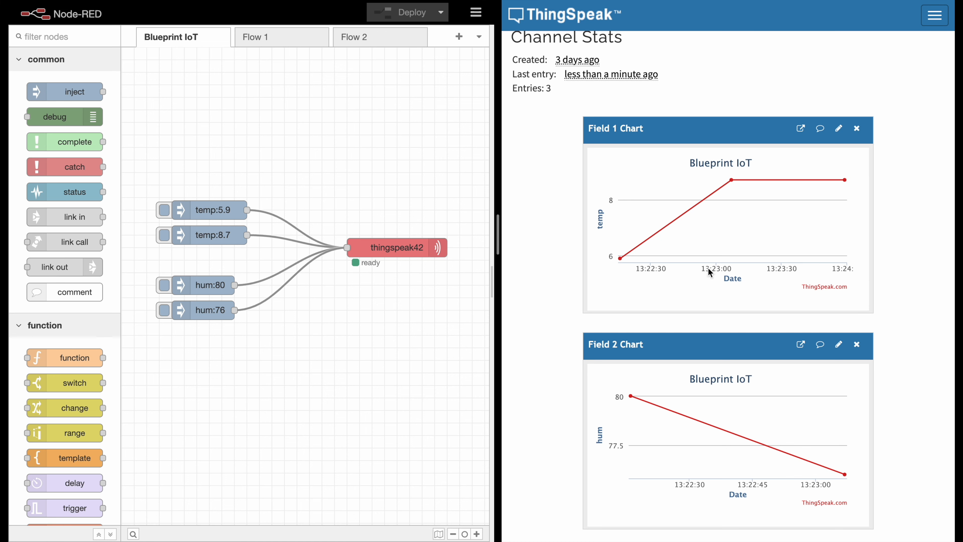
# - Review the payload and topic of the temp:5.9 inject node and the topic settings of the thingspeak42 node
pyautogui.moveTo(846, 180)
pyautogui.doubleClick(207, 214)
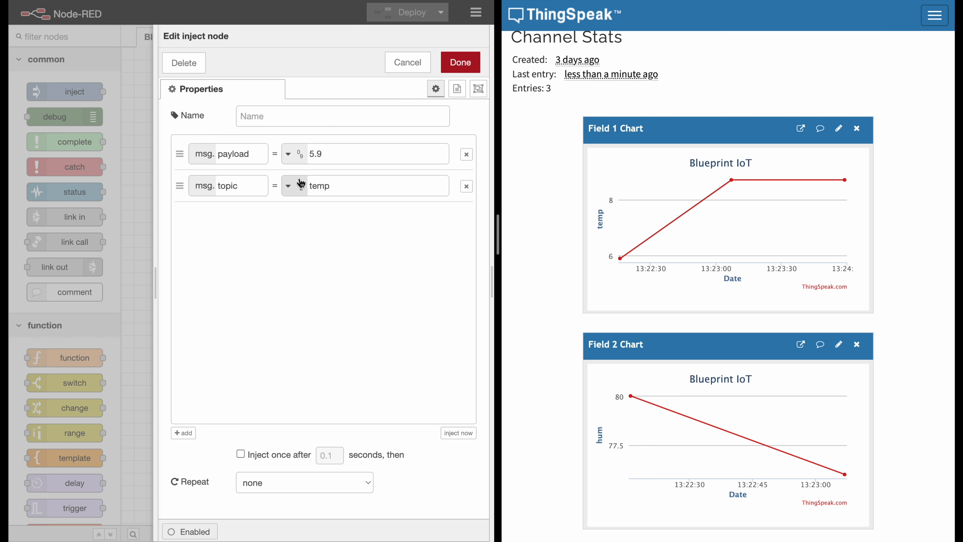
pyautogui.click(407, 65)
pyautogui.doubleClick(386, 249)
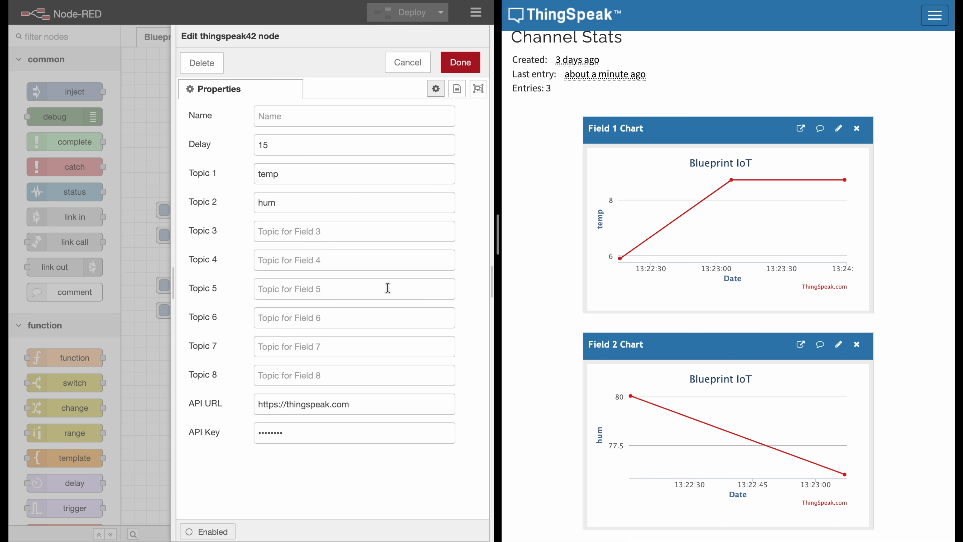
pyautogui.click(453, 68)
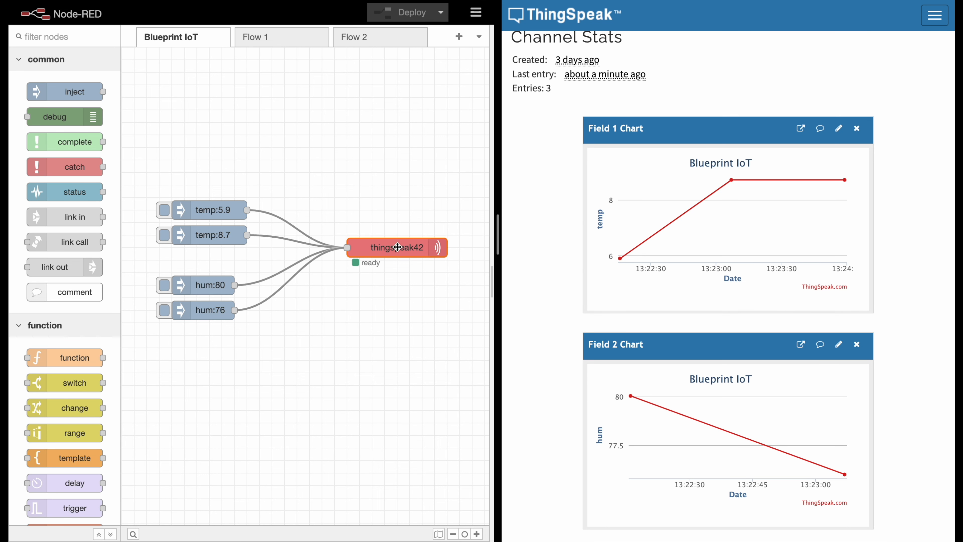
pyautogui.click(390, 204)
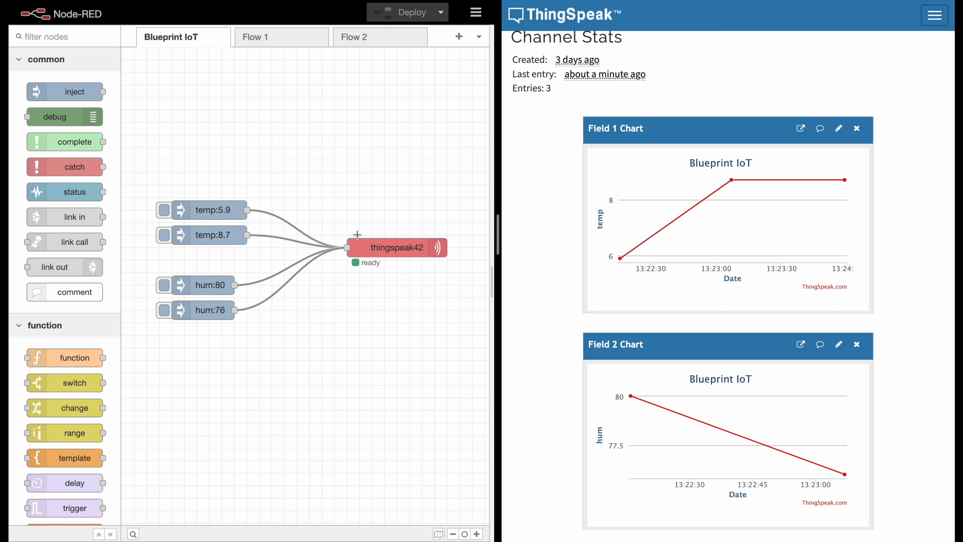